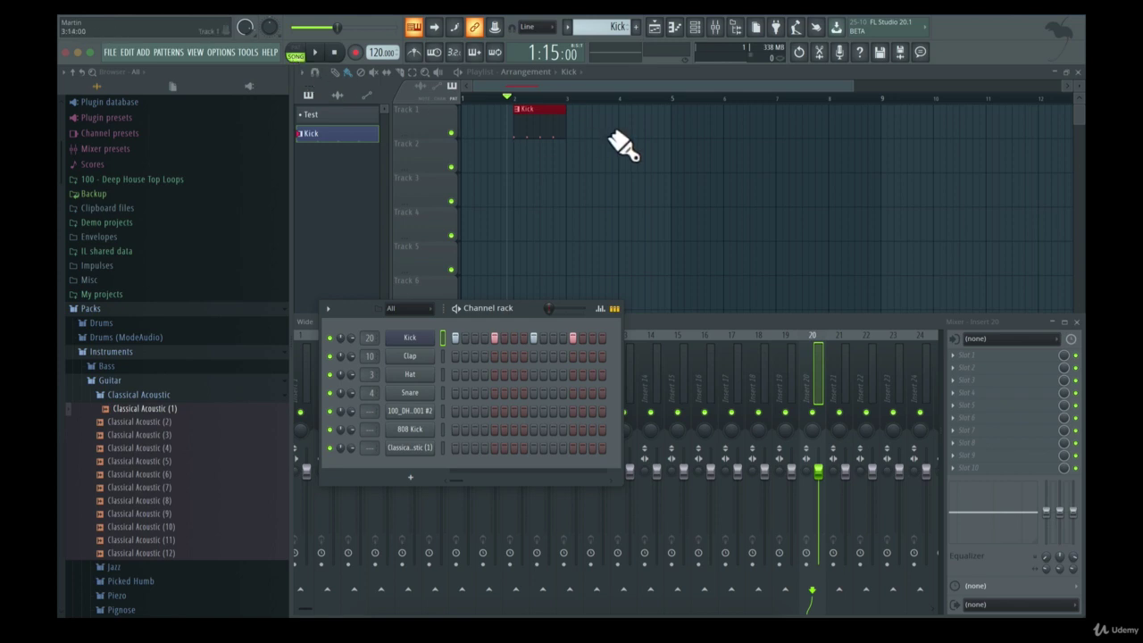
Move the playback position to bar 1 and place Kick clips on Track 1 at bars 3, 5 and 7
mouse_move(508, 97)
left_mouse_down()
mouse_move(472, 97)
mouse_move(700, 117)
mouse_move(541, 130)
mouse_move(469, 120)
left_mouse_up()
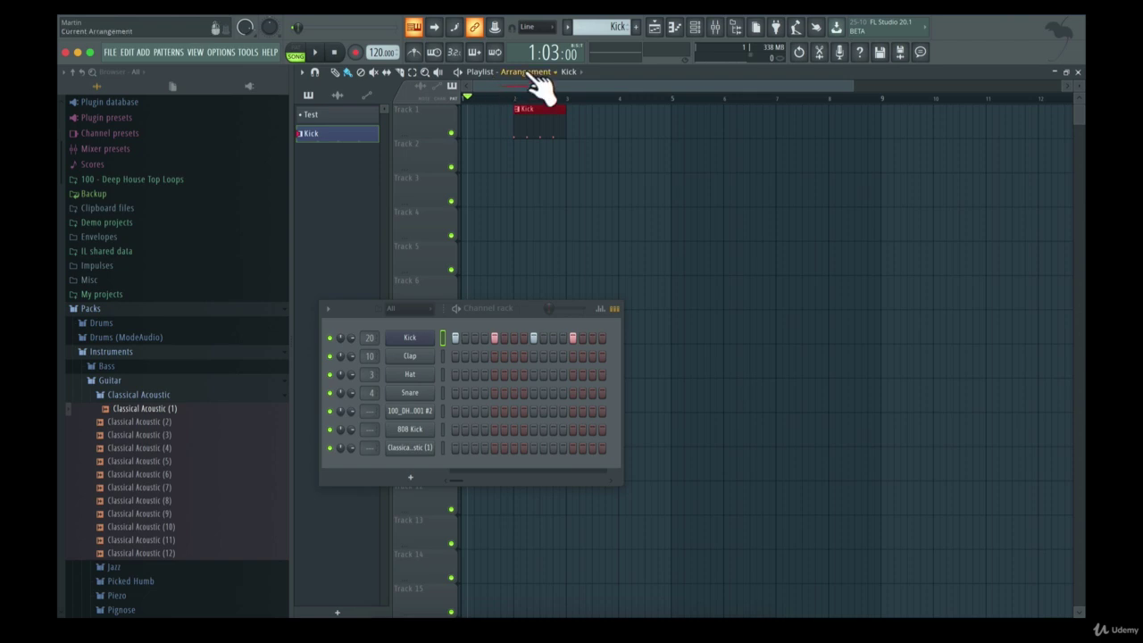
left_click_drag(545, 121, 724, 135)
right_click(597, 122)
left_click(589, 115)
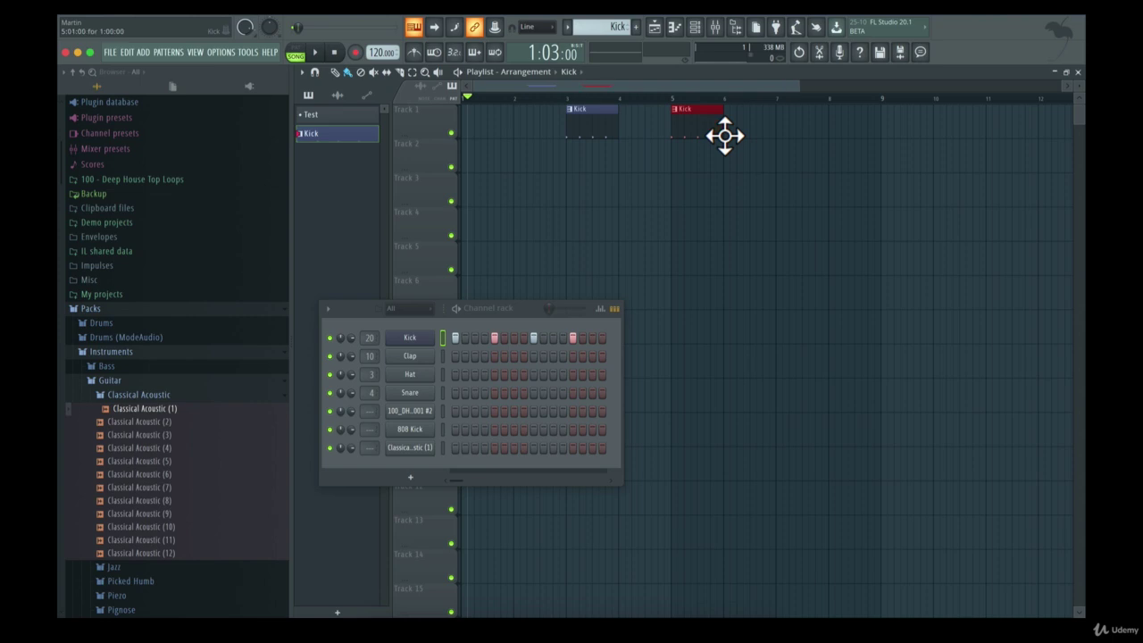
left_click(779, 122)
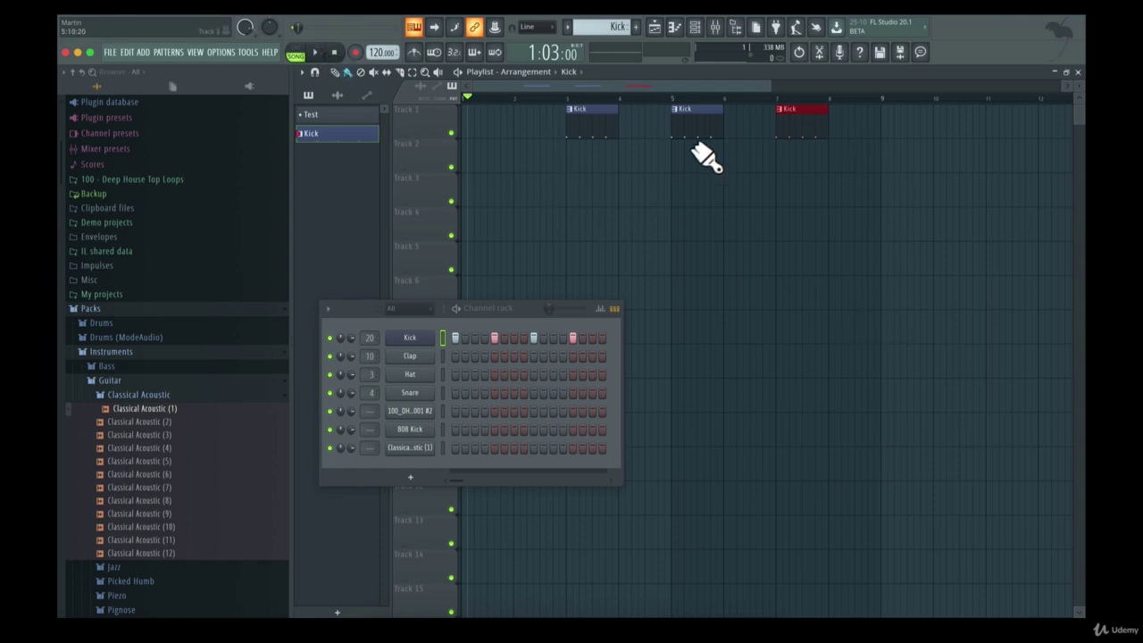
Switch playback to pattern mode and audition the Test and Kick patterns separately
left_click(323, 57)
left_click(606, 98)
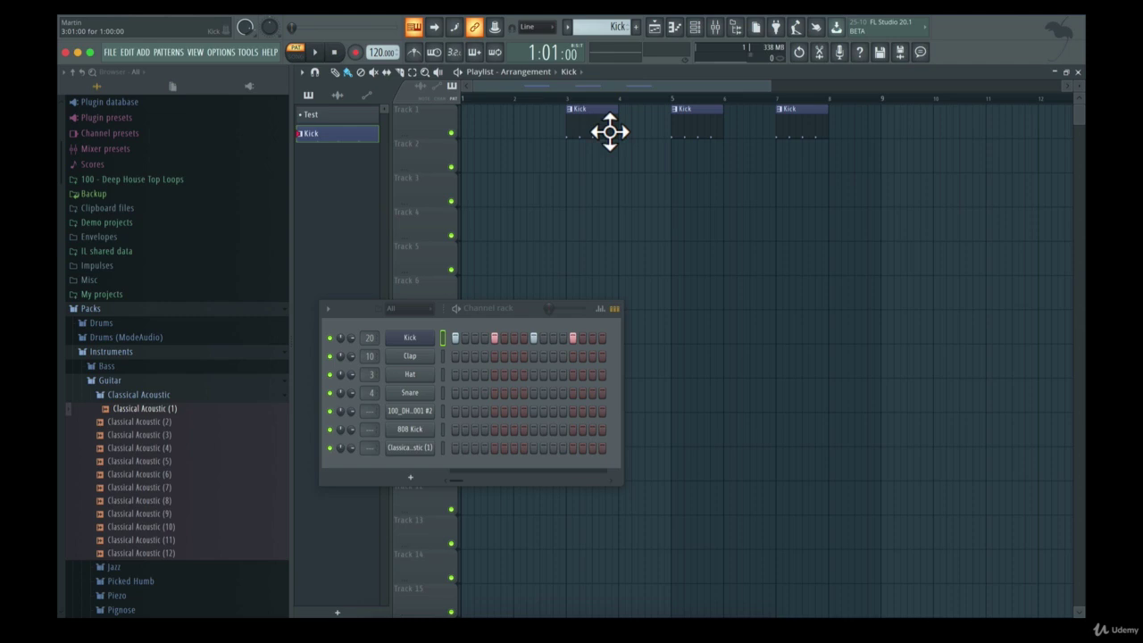
left_click(320, 54)
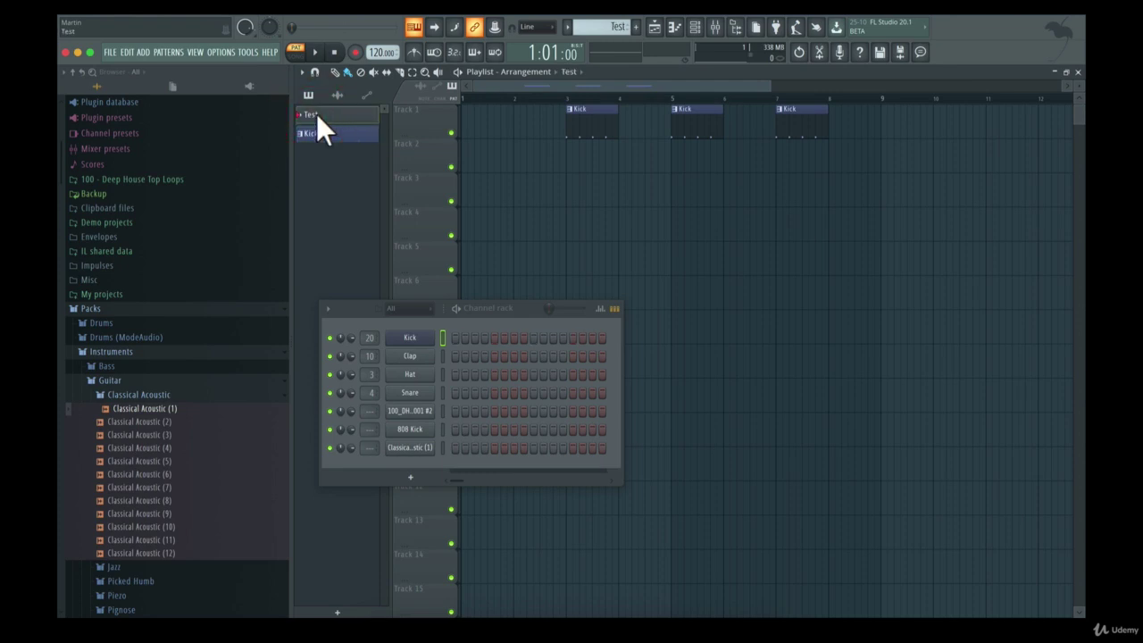
left_click(314, 53)
left_click(336, 54)
left_click(350, 132)
left_click(314, 52)
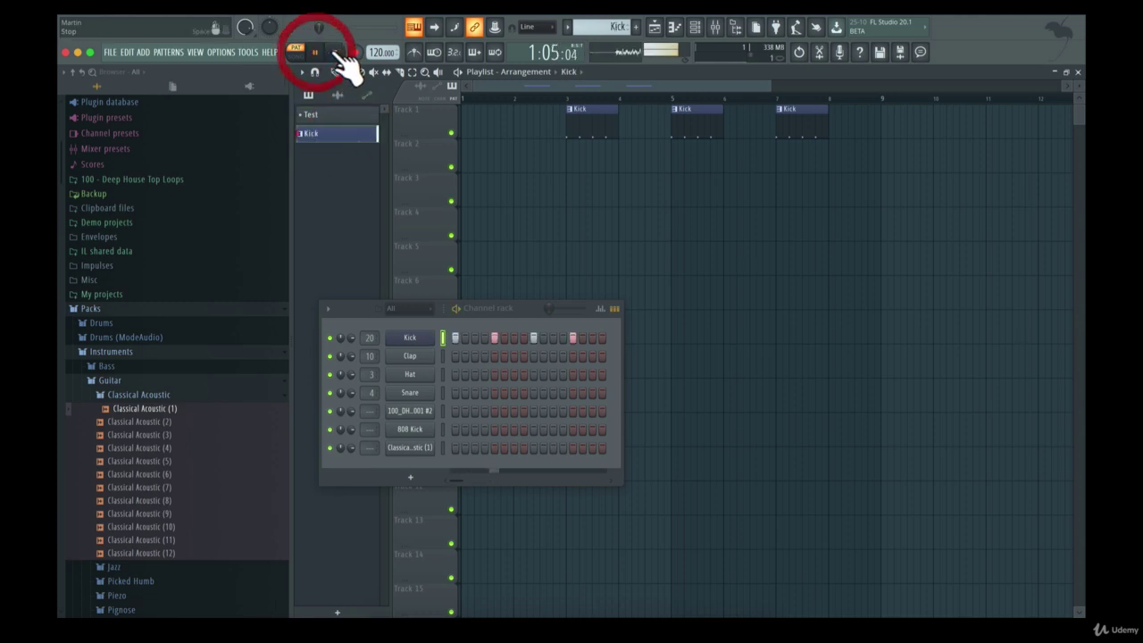
left_click(335, 54)
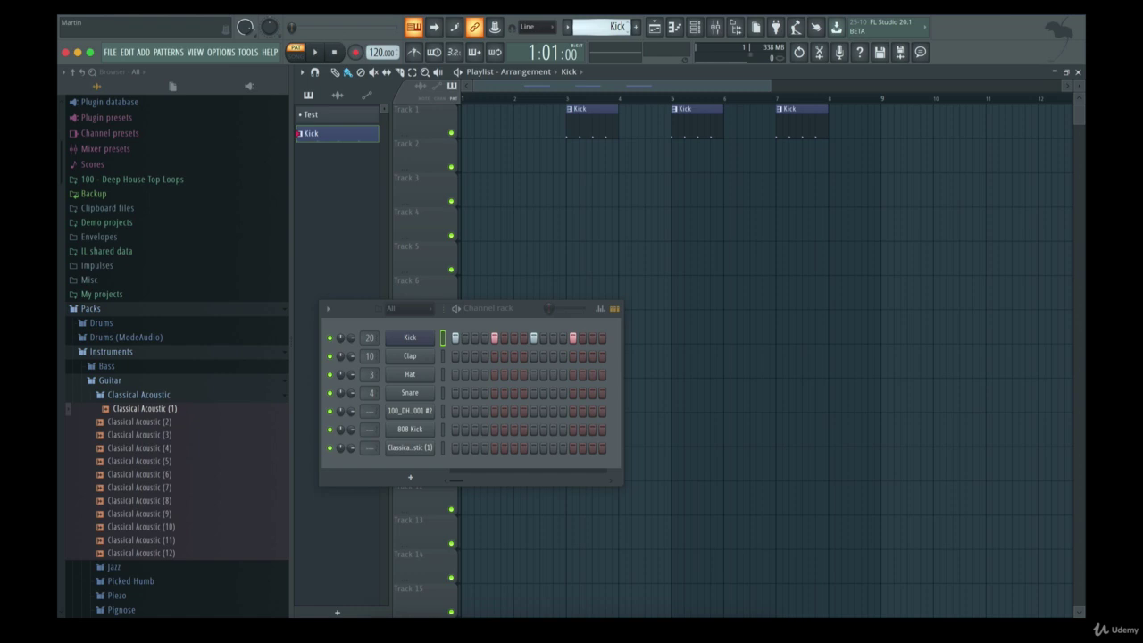
Review the pattern options and compare the channel rack steps of the Test and Kick patterns
mouse_move(621, 34)
left_mouse_down()
mouse_move(621, 16)
mouse_move(620, 34)
left_mouse_up()
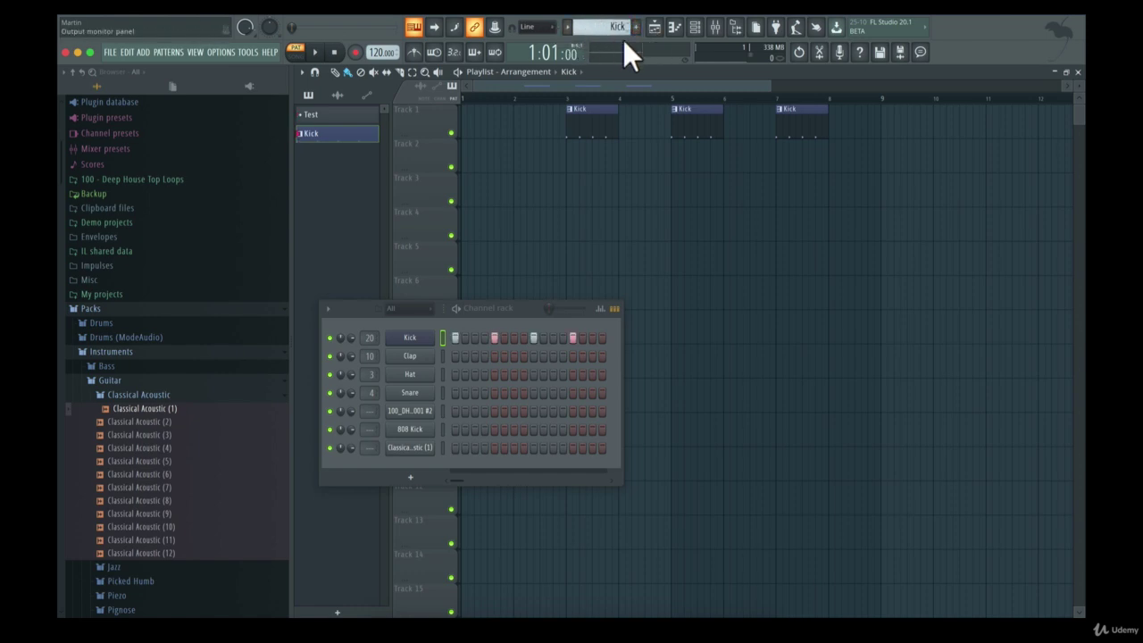
left_click(569, 26)
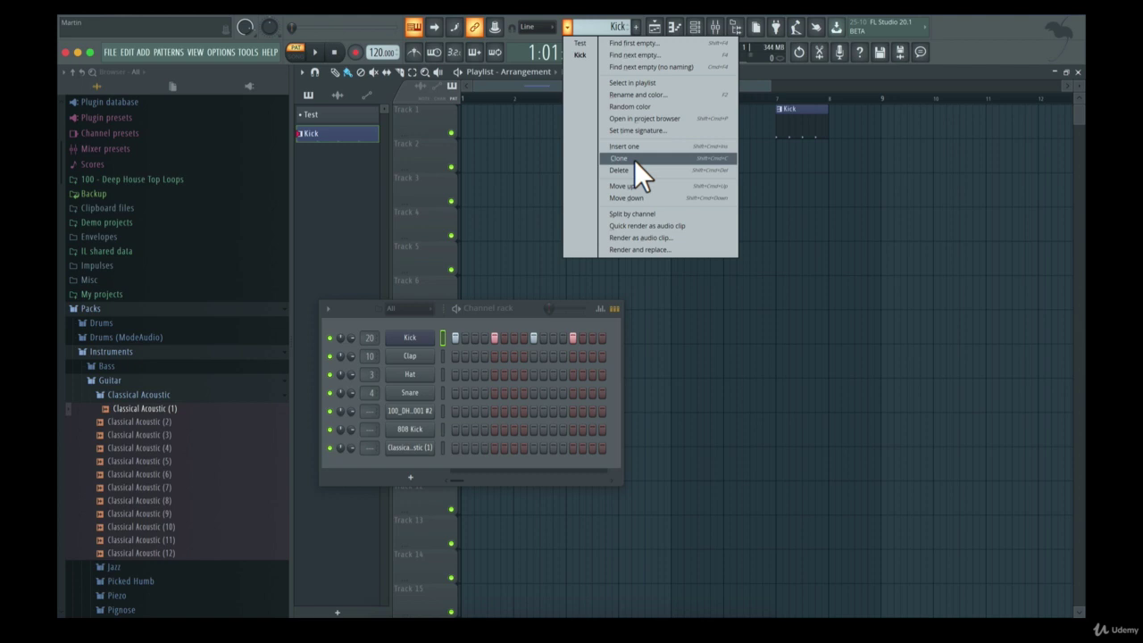
left_click(348, 214)
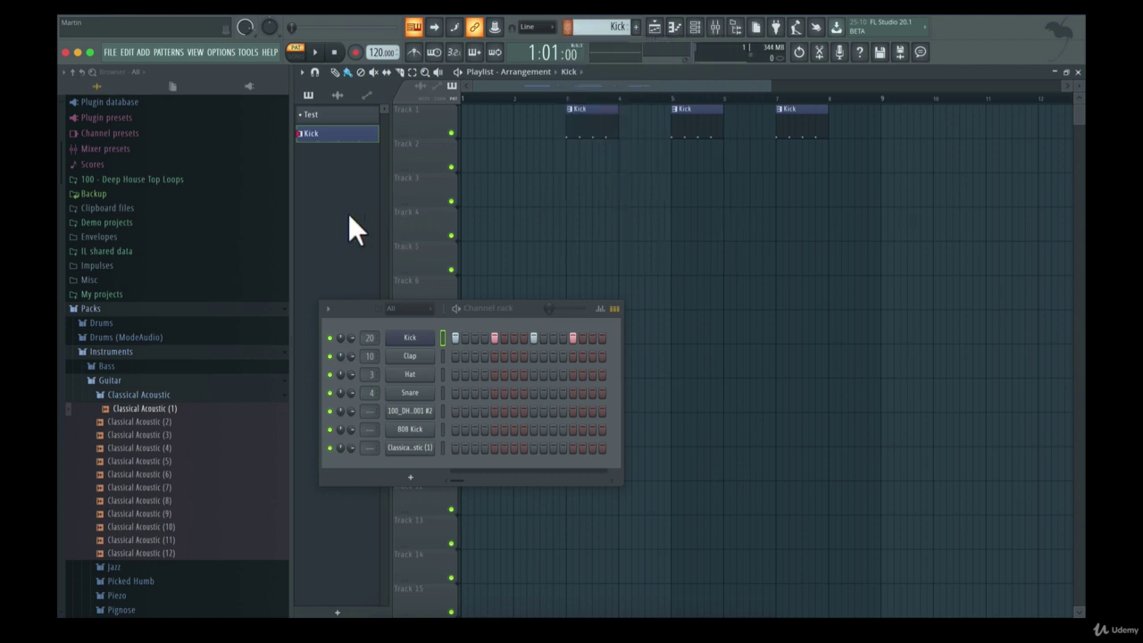
left_click(347, 113)
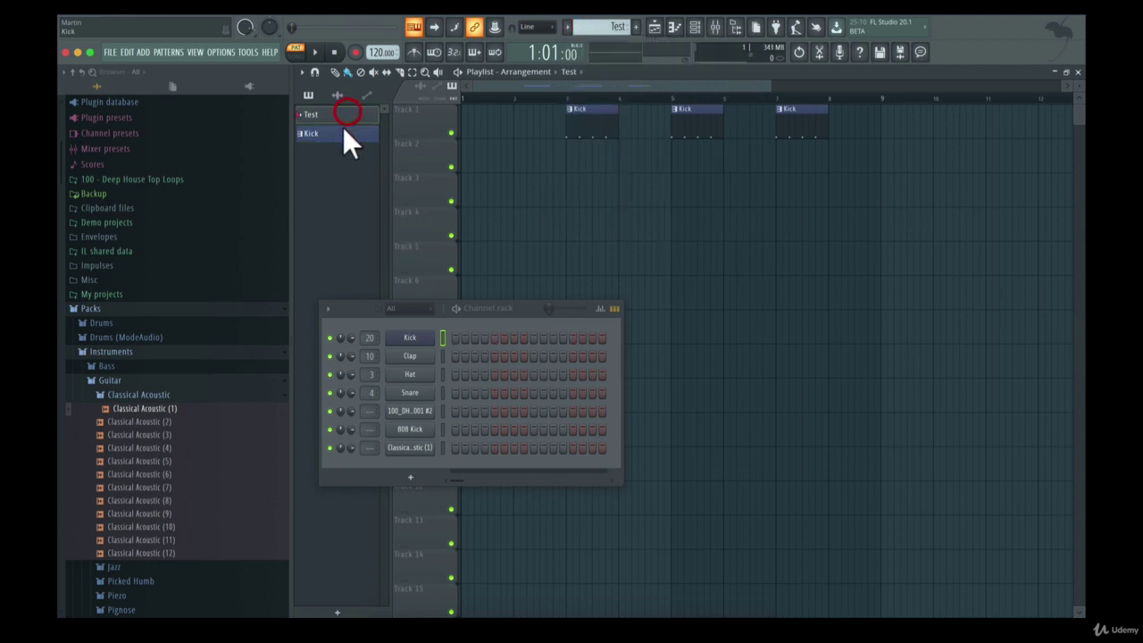
left_click(342, 128)
left_click(343, 116)
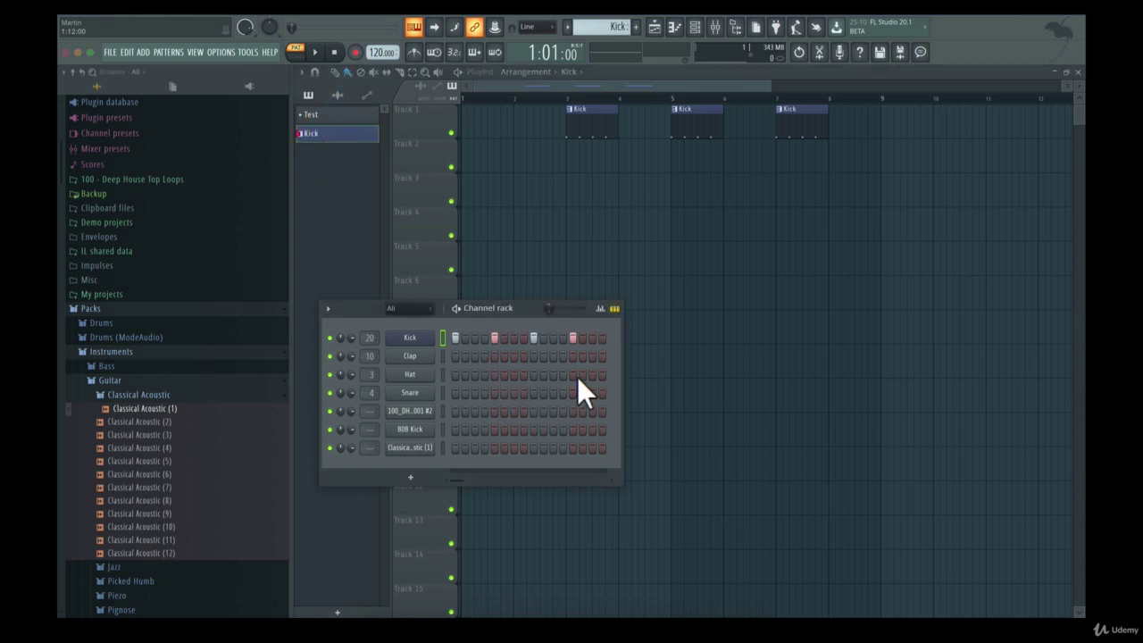
Show the graph editor for the Kick channel and adjust pitch, velocity and panning of individual steps
left_click(601, 310)
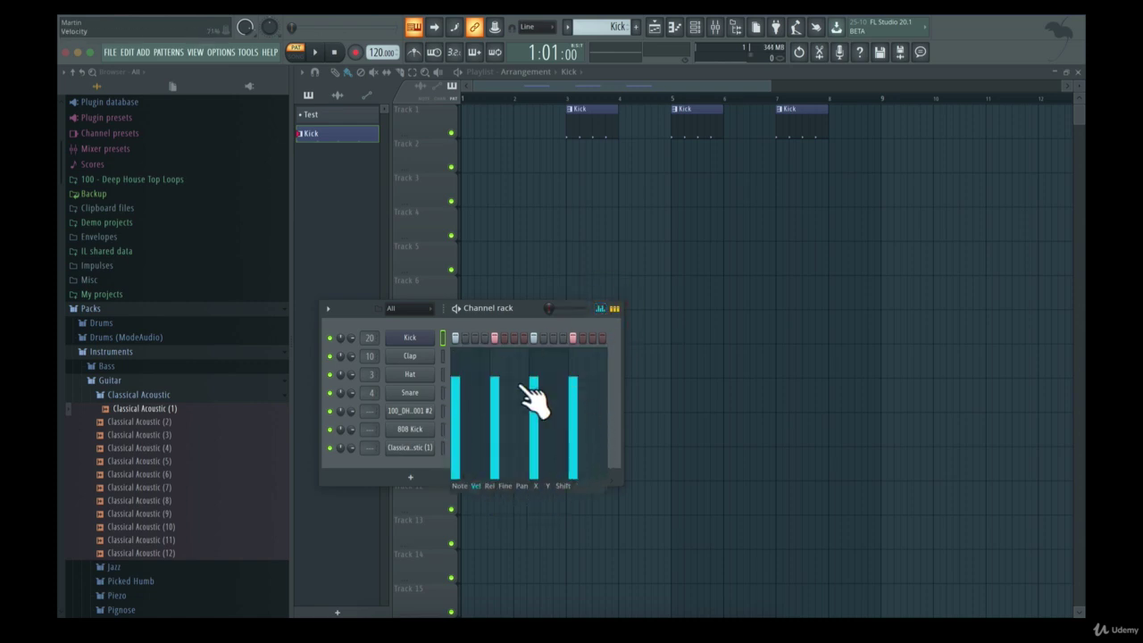
left_click(601, 309)
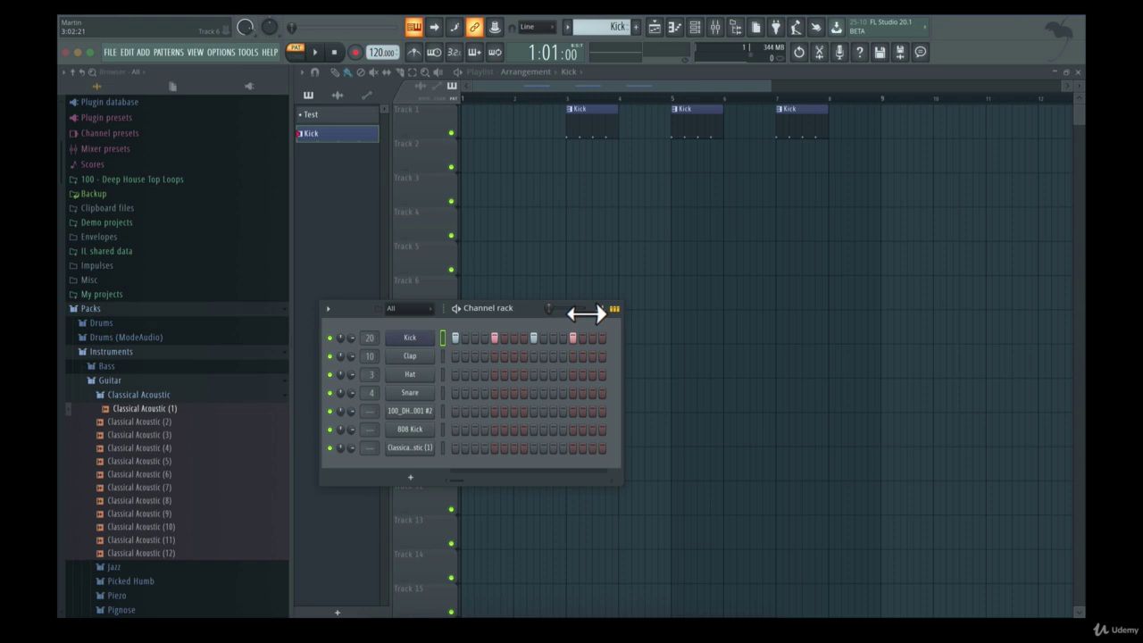
left_click(600, 309)
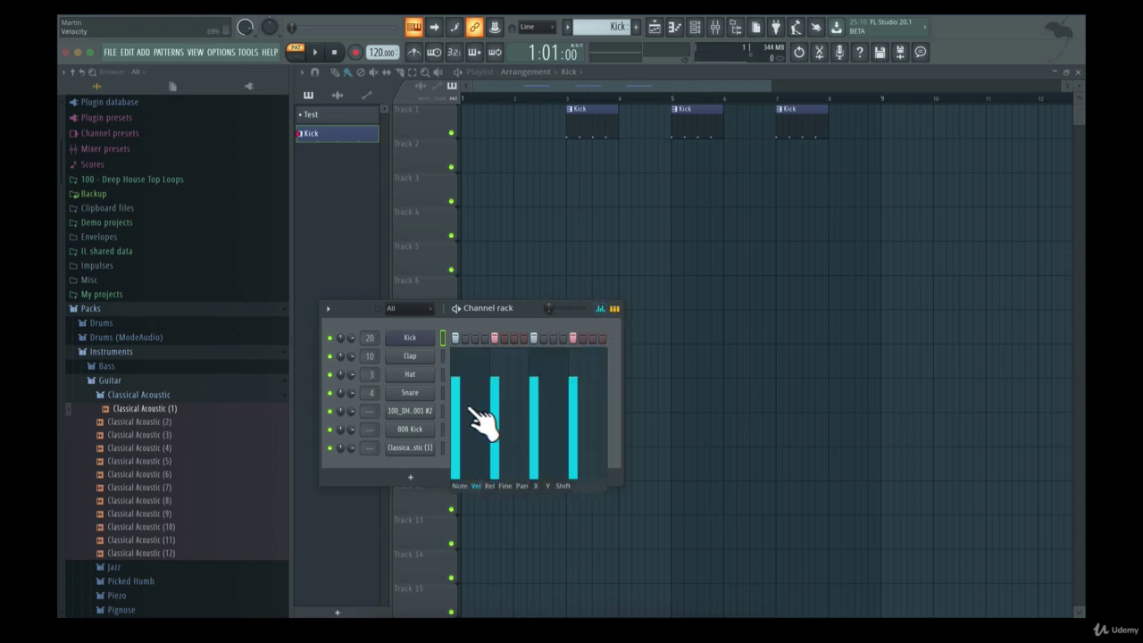
left_click(457, 485)
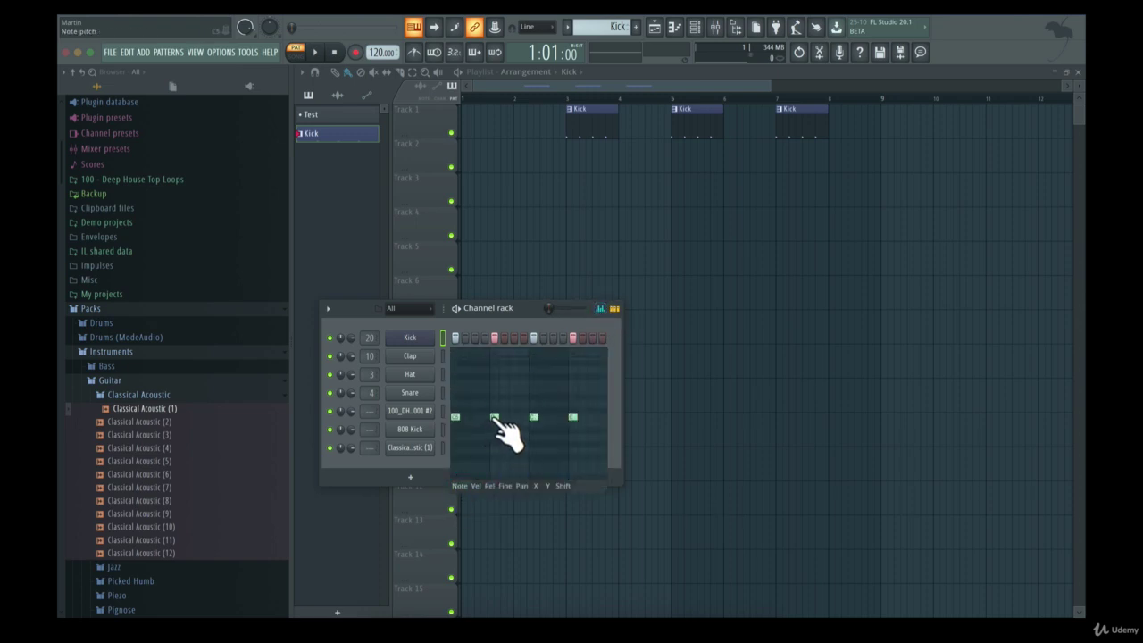
mouse_move(495, 417)
left_mouse_down()
mouse_move(496, 446)
mouse_move(493, 371)
mouse_move(494, 439)
left_mouse_up()
left_click(475, 485)
left_click_drag(506, 428, 506, 458)
left_click_drag(537, 398, 543, 384)
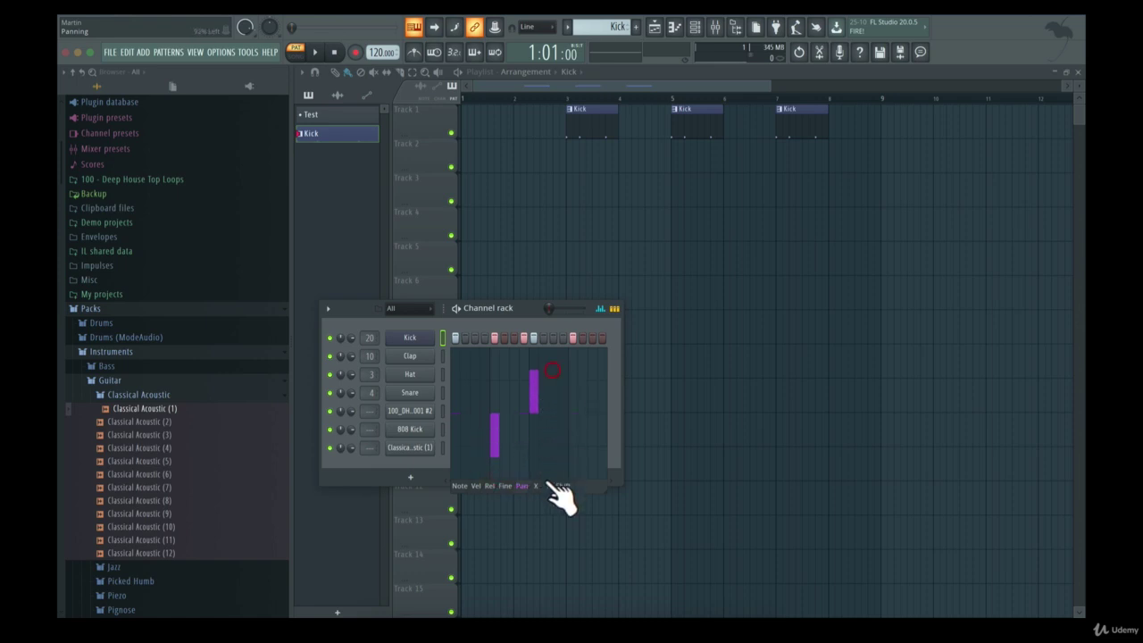
Review the release, velocity and note pitch graphs of the Kick steps and close the graph editor
left_click(489, 485)
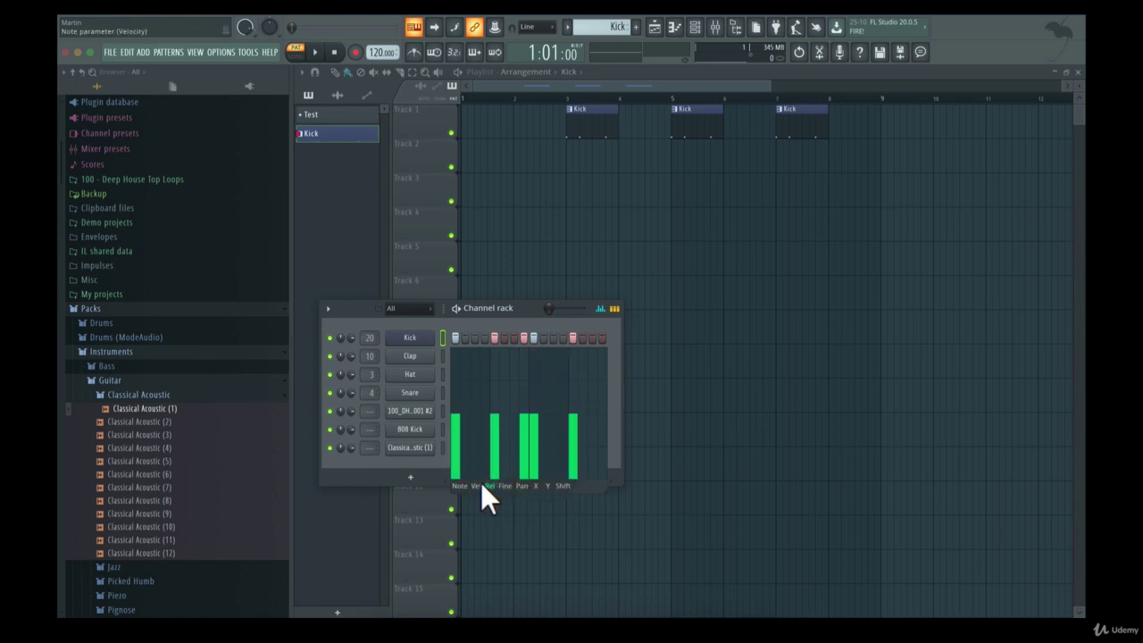
left_click(476, 485)
left_click(457, 484)
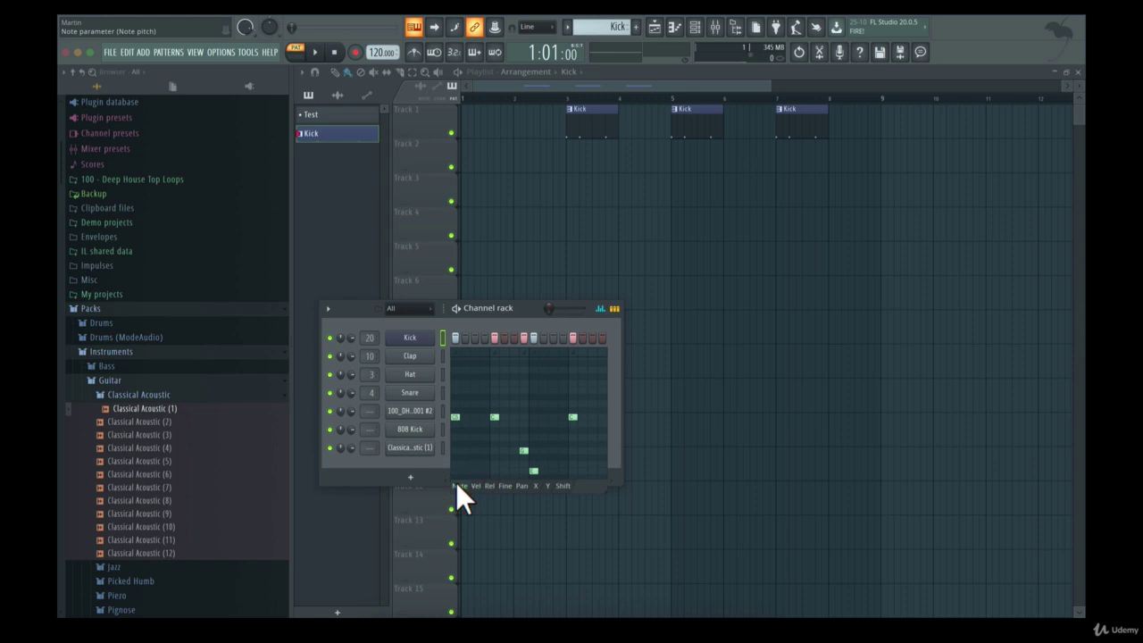
left_click(455, 481)
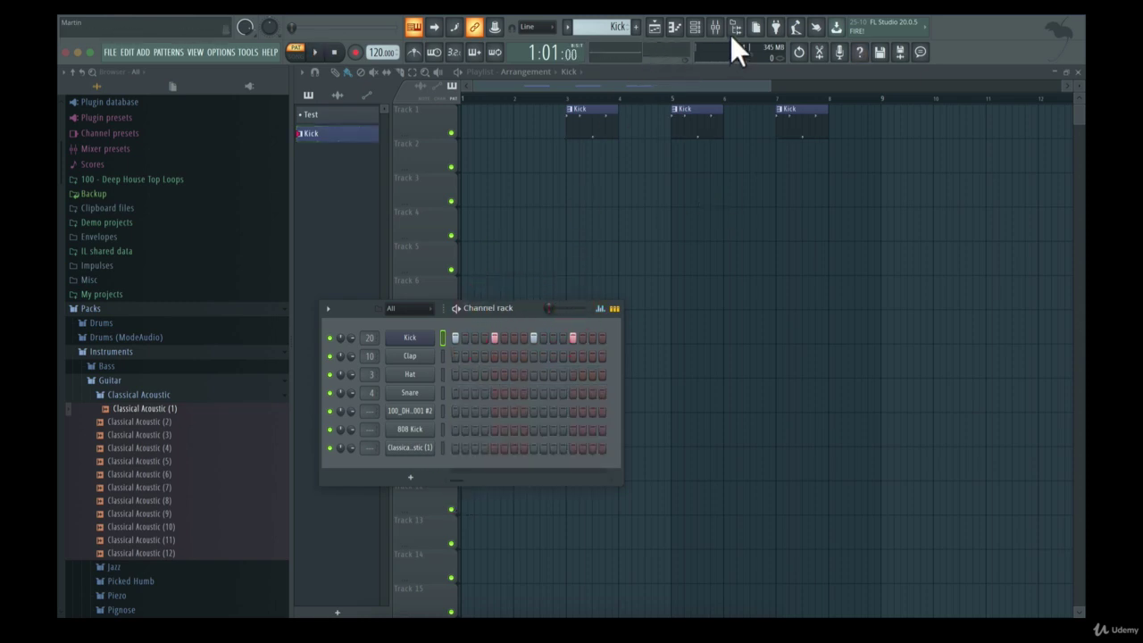
Hide the channel rack and line up four Kick clips back to back on Track 1, from bar 1 through bar 4
left_click(696, 31)
left_click(696, 30)
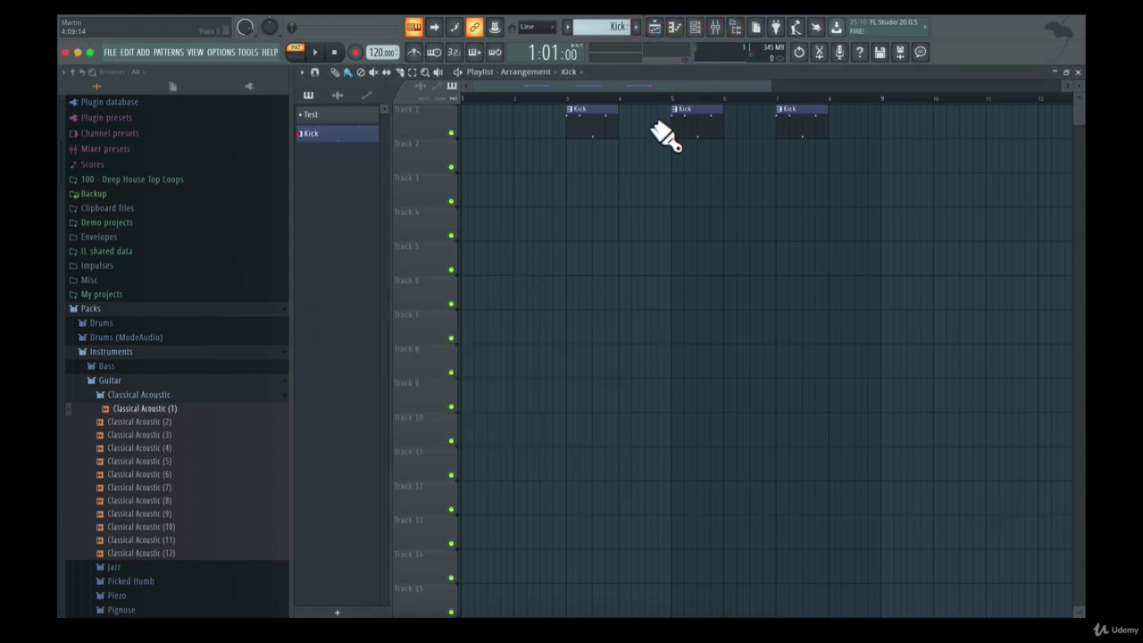
left_click_drag(601, 125, 505, 117)
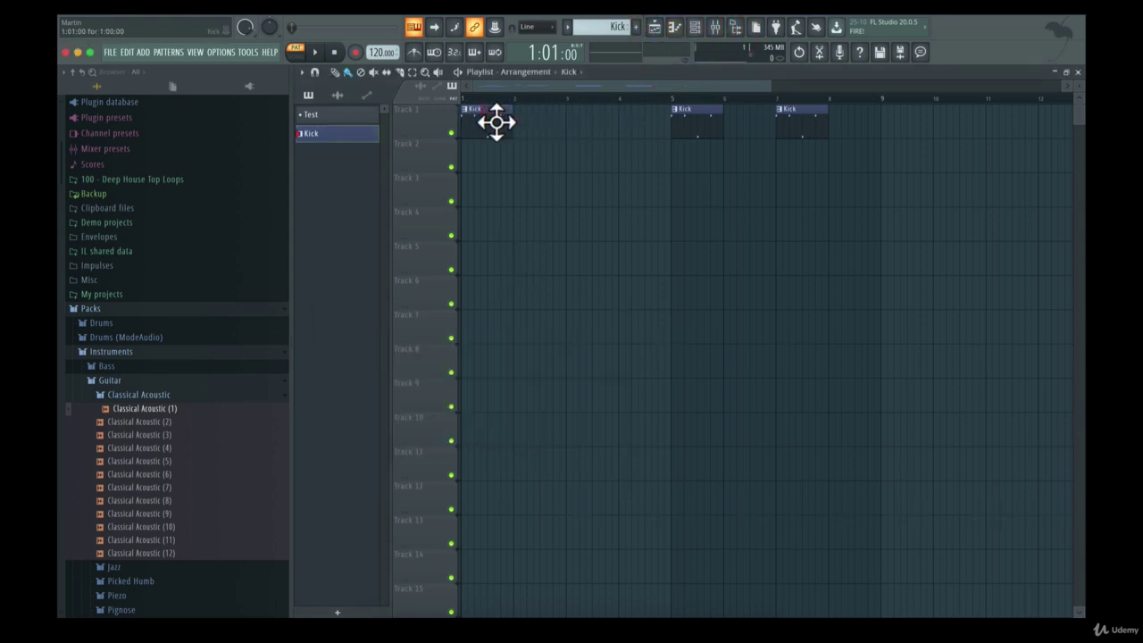
left_click_drag(698, 127, 526, 125)
left_click_drag(798, 141, 601, 148)
left_click(637, 133)
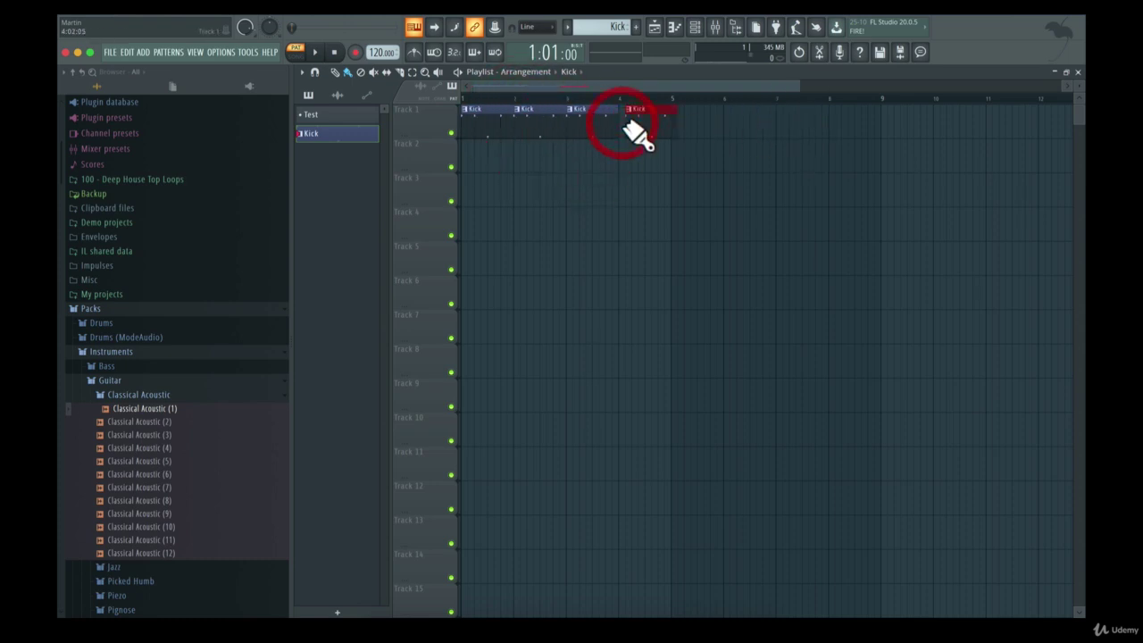
Try placing extra Kick clips on Track 3 and at bars 6 and 8 of Track 1, and delete them
left_click(653, 182)
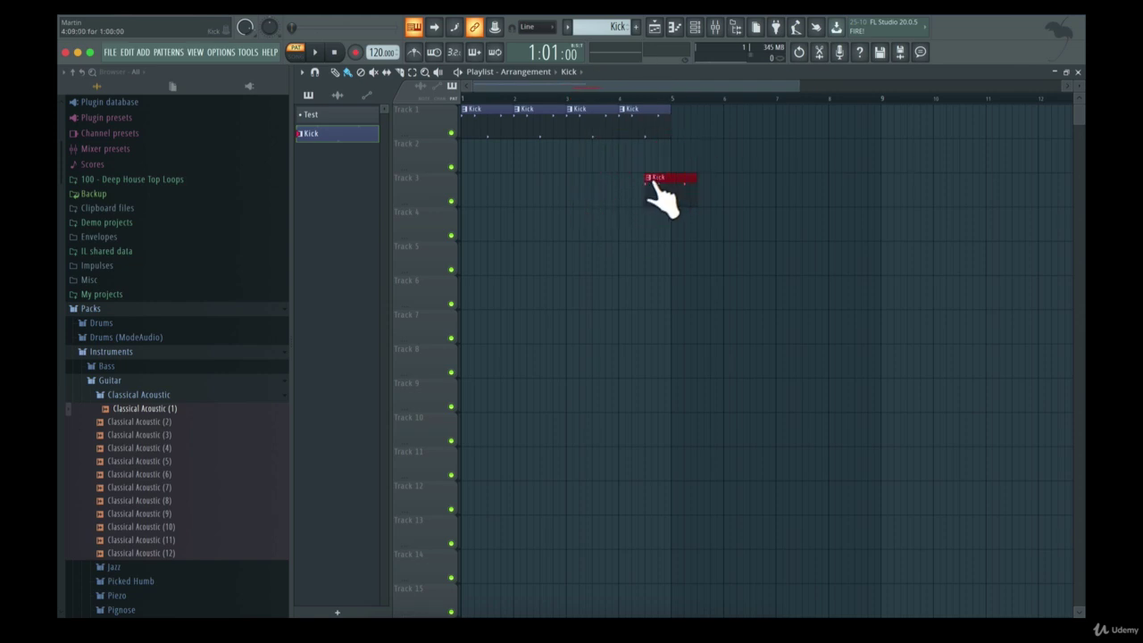
left_click(650, 179)
key("Escape")
right_click(667, 182)
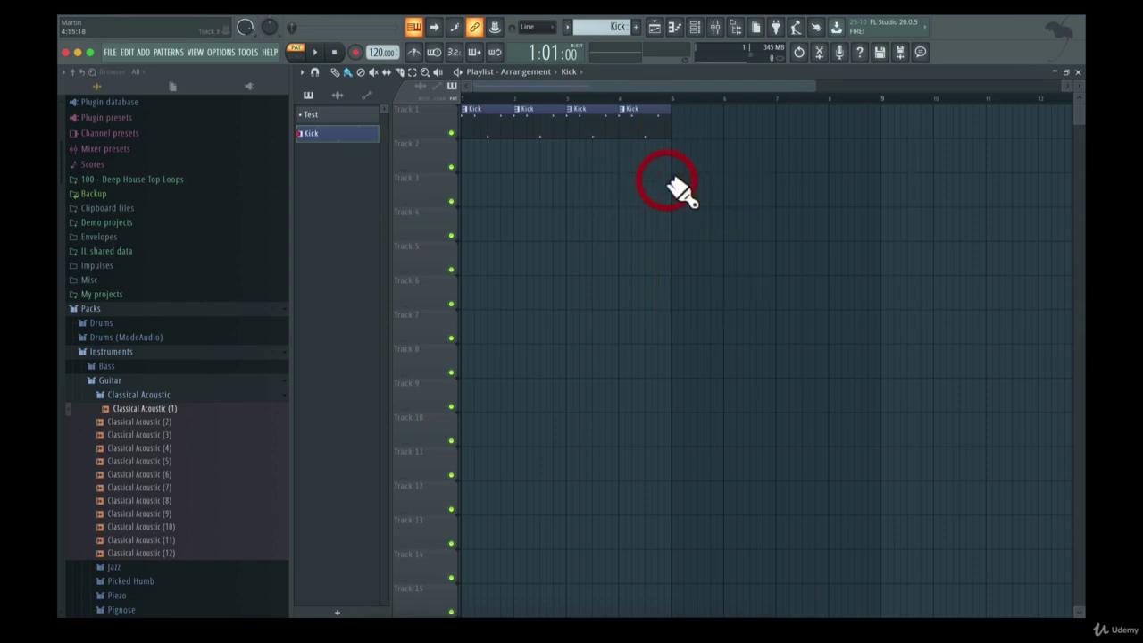
left_click(734, 123)
left_click(832, 119)
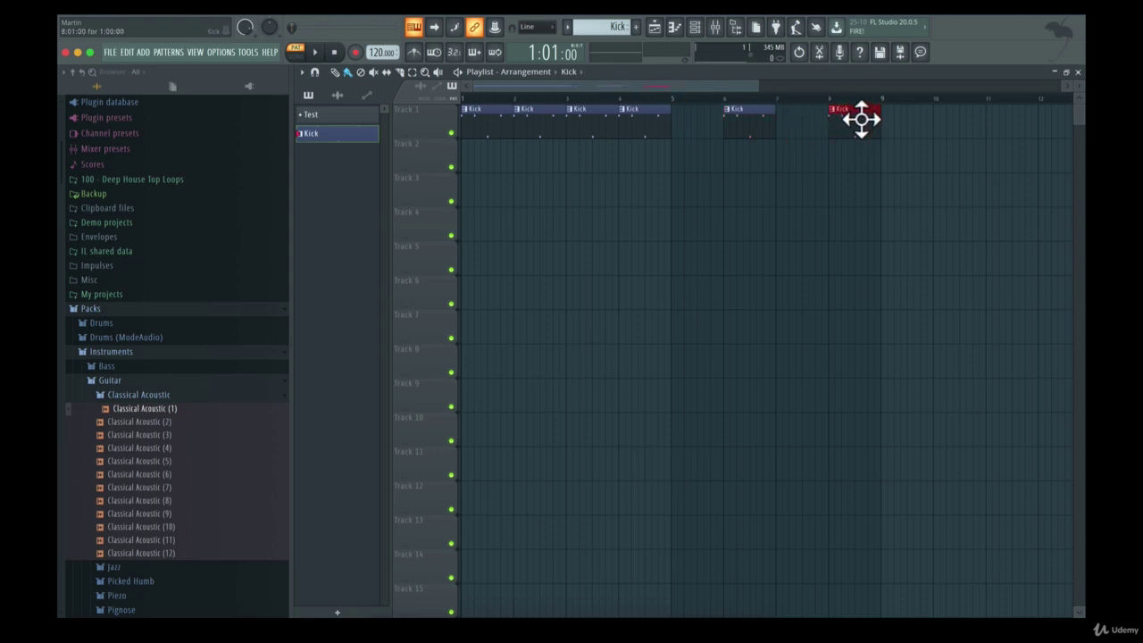
right_click(855, 125)
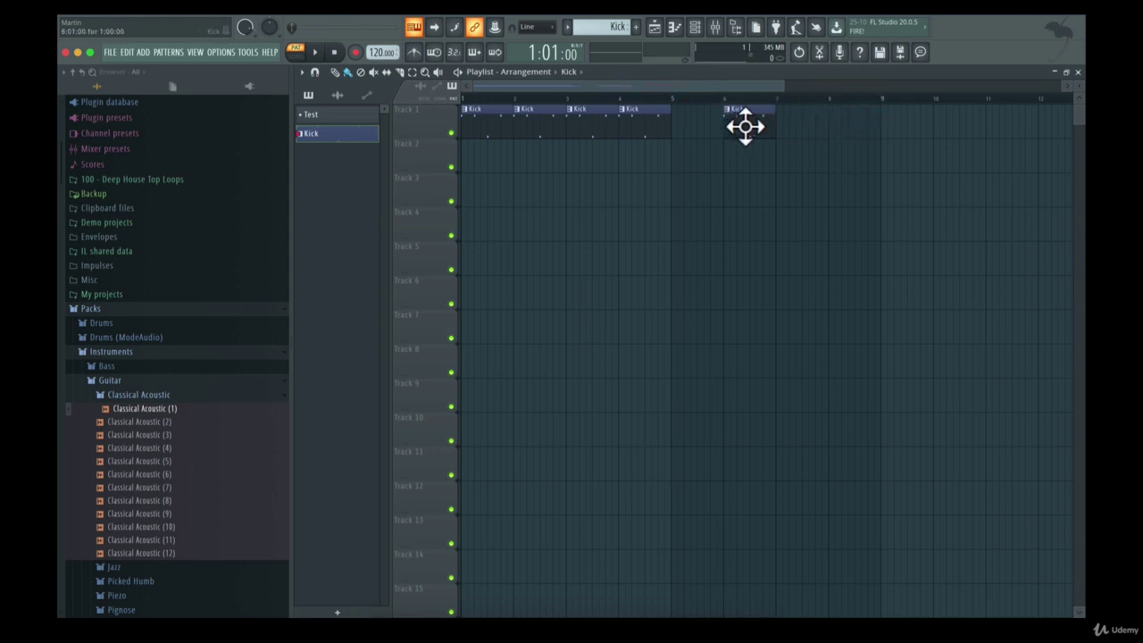
right_click(745, 123)
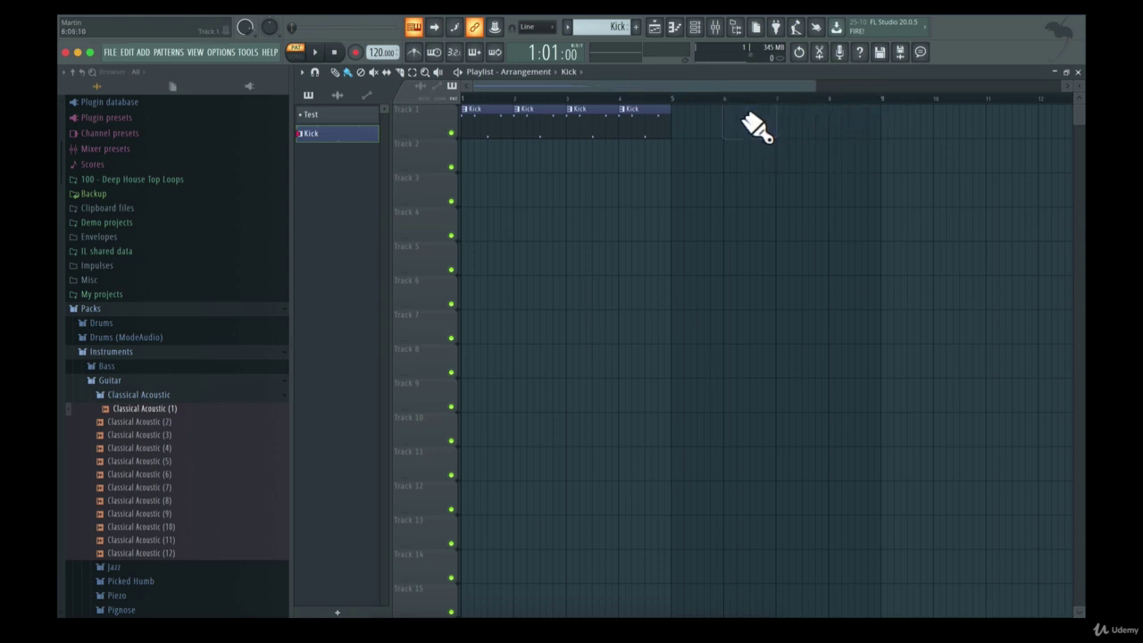
Use the Draw tool to place and reposition single Kick clips on Tracks 3 to 5, and delete them all
left_click(336, 71)
left_click(581, 254)
left_click(666, 229)
left_click_drag(825, 225, 849, 224)
mouse_move(860, 171)
left_mouse_down()
mouse_move(711, 204)
mouse_move(758, 194)
left_mouse_up()
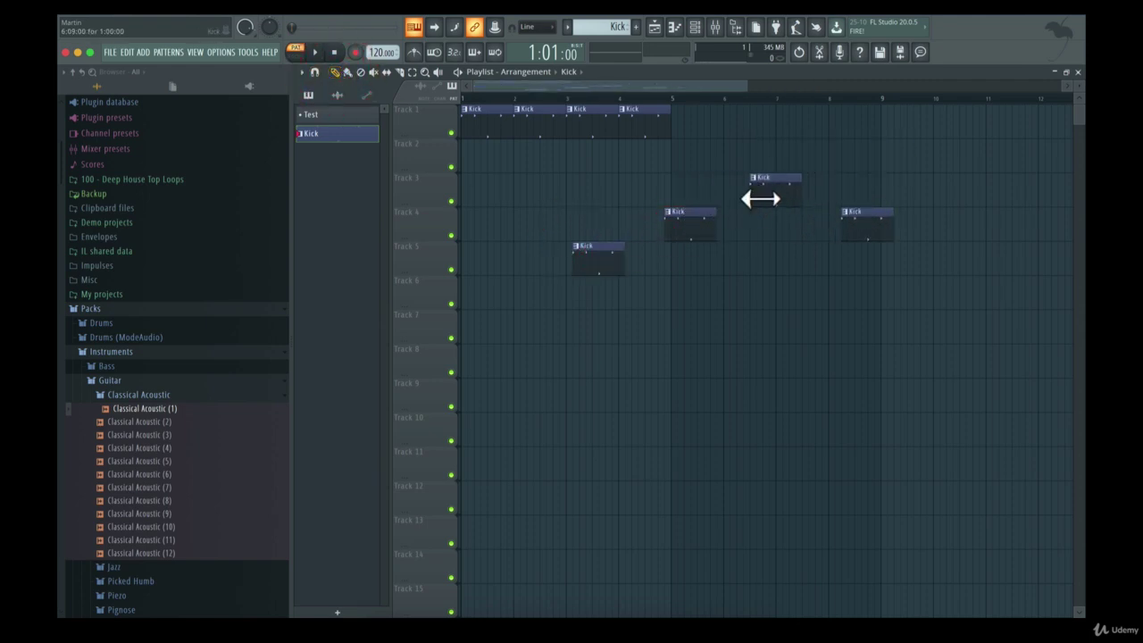
right_click(774, 184)
right_click(864, 230)
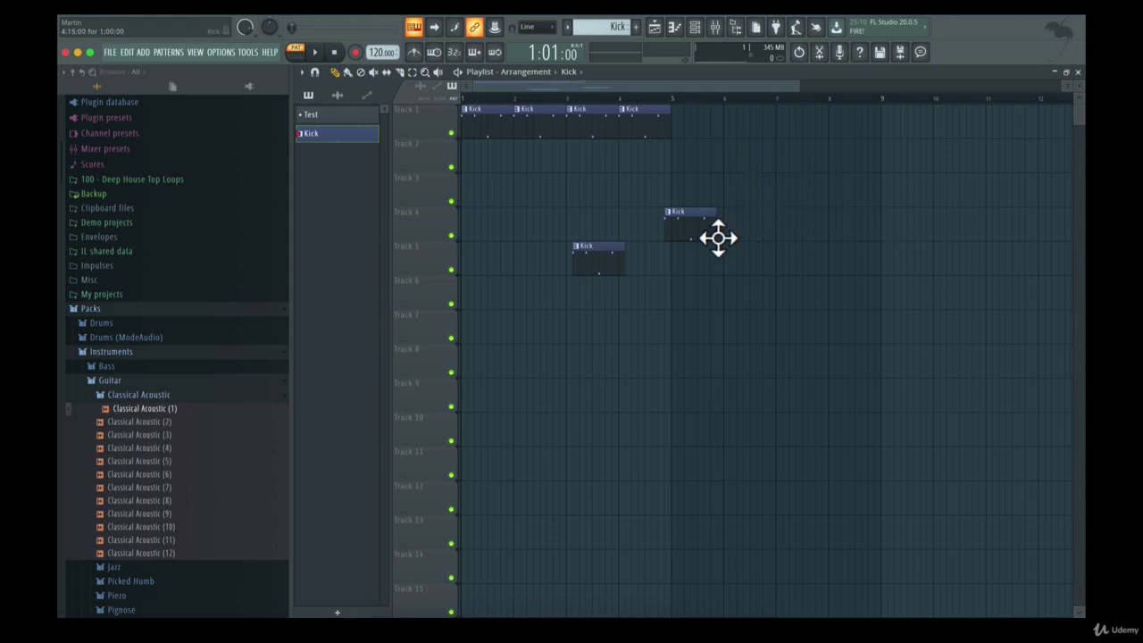
right_click(706, 224)
right_click(621, 266)
Use the Paint tool to lay a continuous row of Kick clips along Track 3, and remove them all
left_click(347, 72)
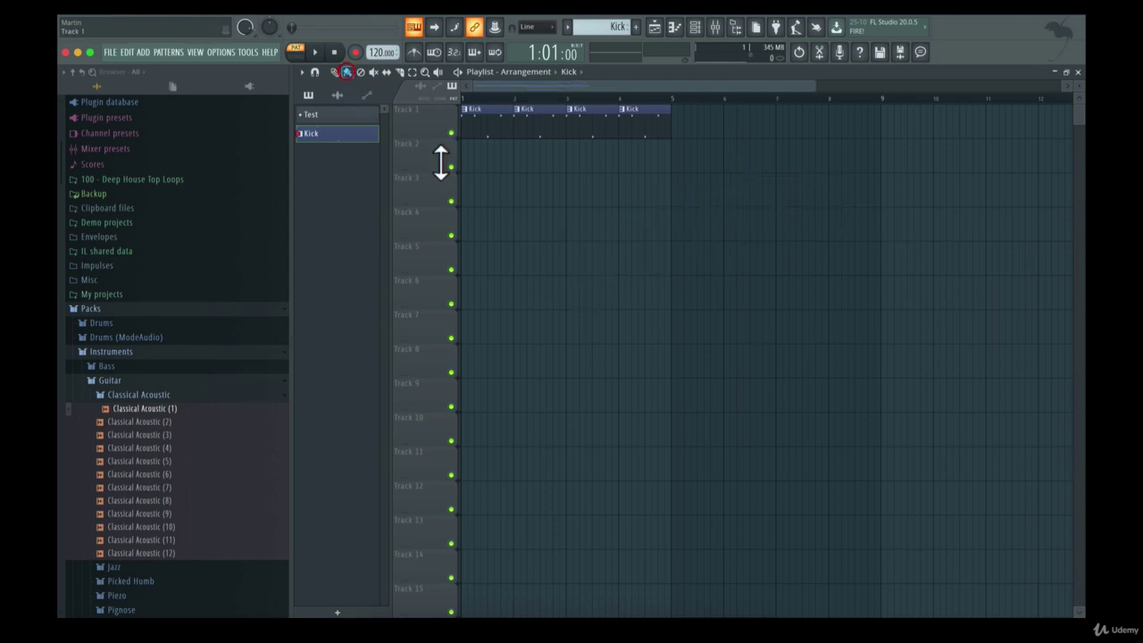
left_click_drag(469, 183, 662, 183)
right_click(663, 185)
right_click(599, 183)
right_click(546, 180)
right_click(486, 175)
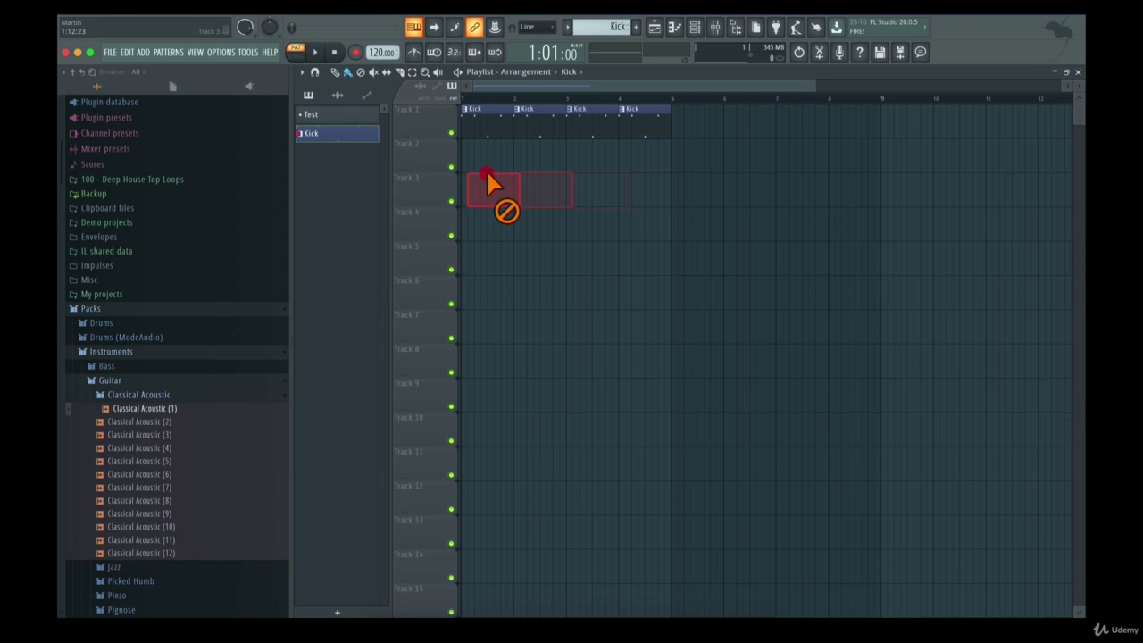
Use the Delete tool to remove the Kick clip at bar 4 of Track 1, and return to the Paint tool
left_click(360, 72)
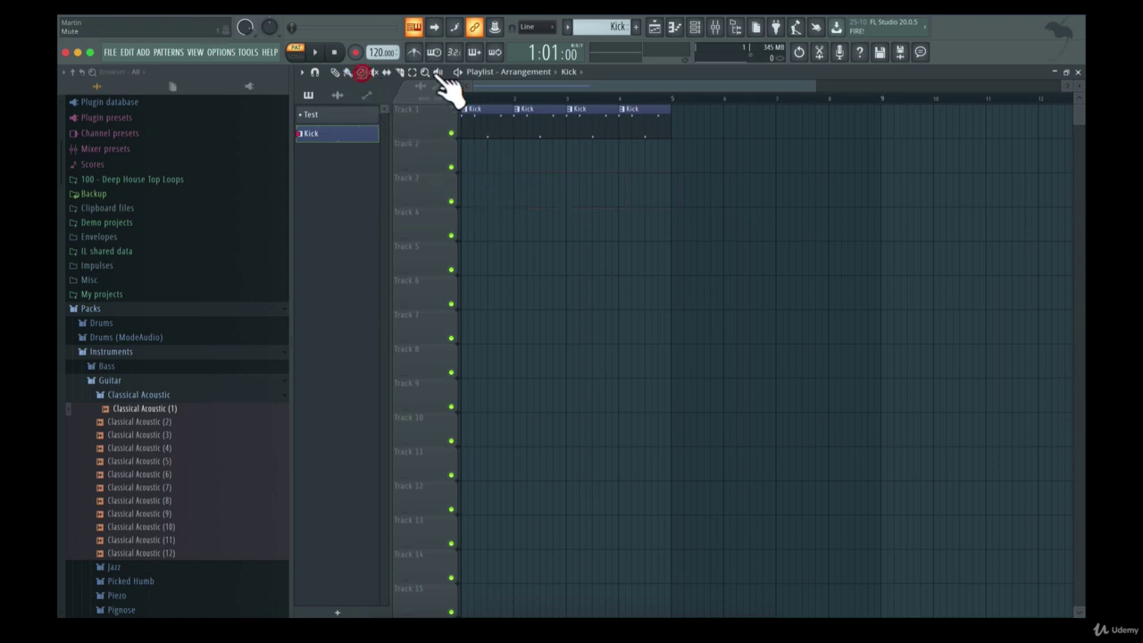
left_click(665, 114)
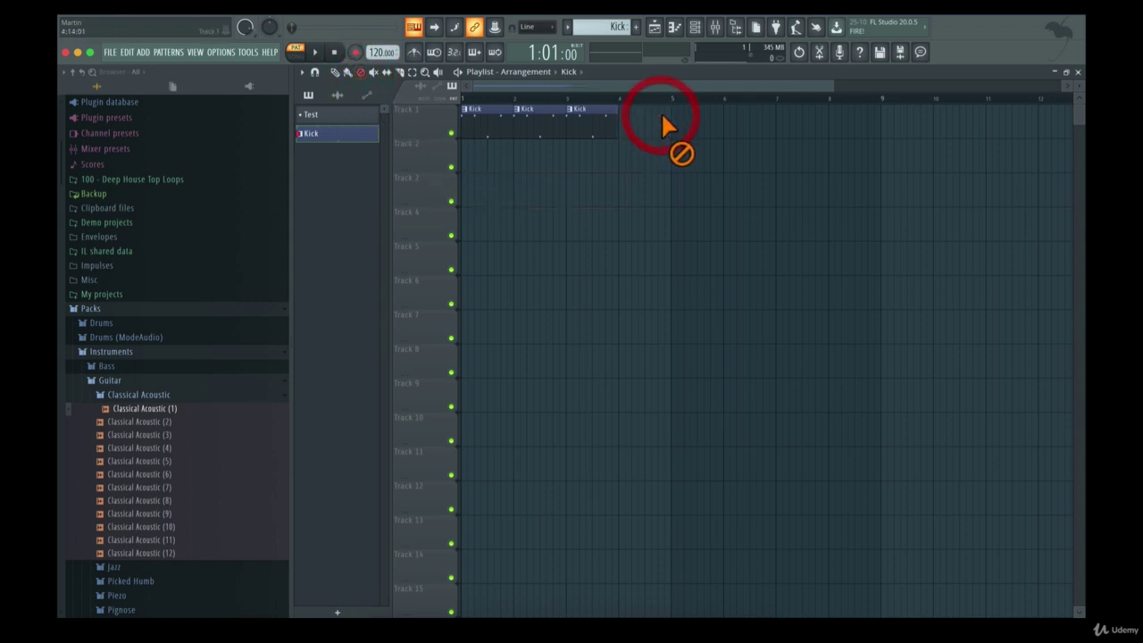
left_click(348, 72)
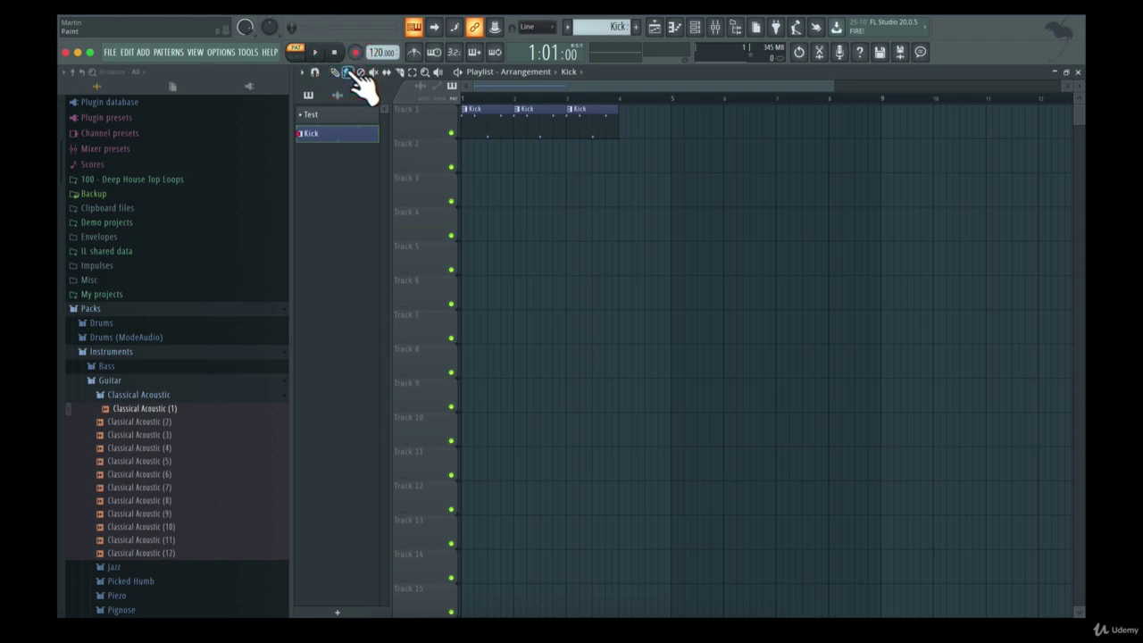
Place a Kick clip at bar 4 of Track 1 with the Paint tool, and try the Mute tool on it
left_click(334, 72)
left_click(349, 73)
left_click(630, 123)
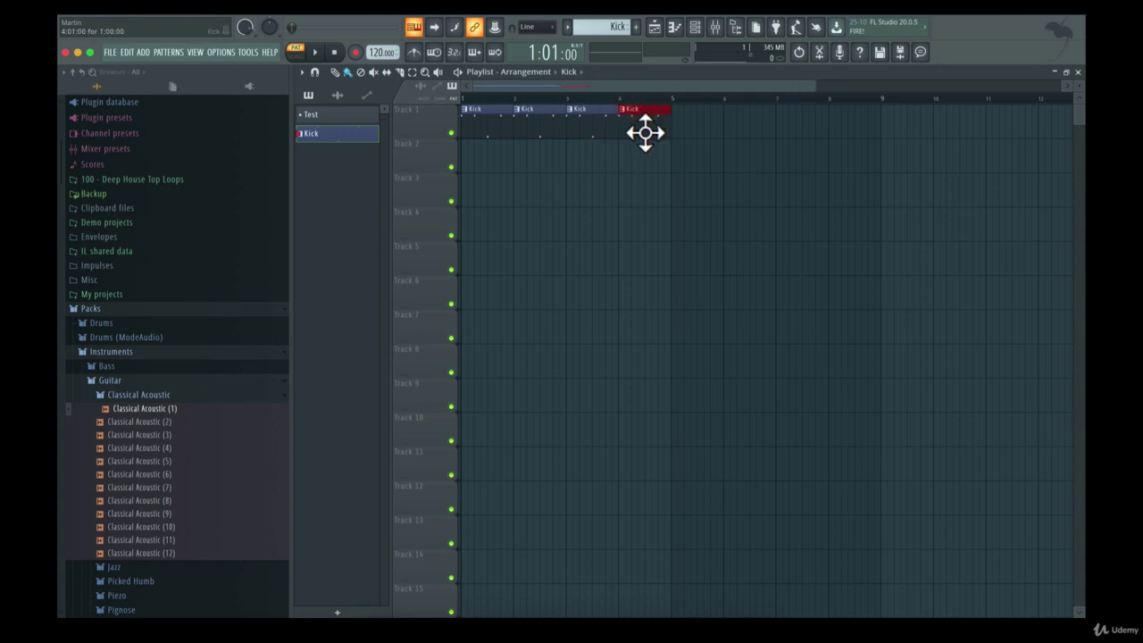
left_click(373, 72)
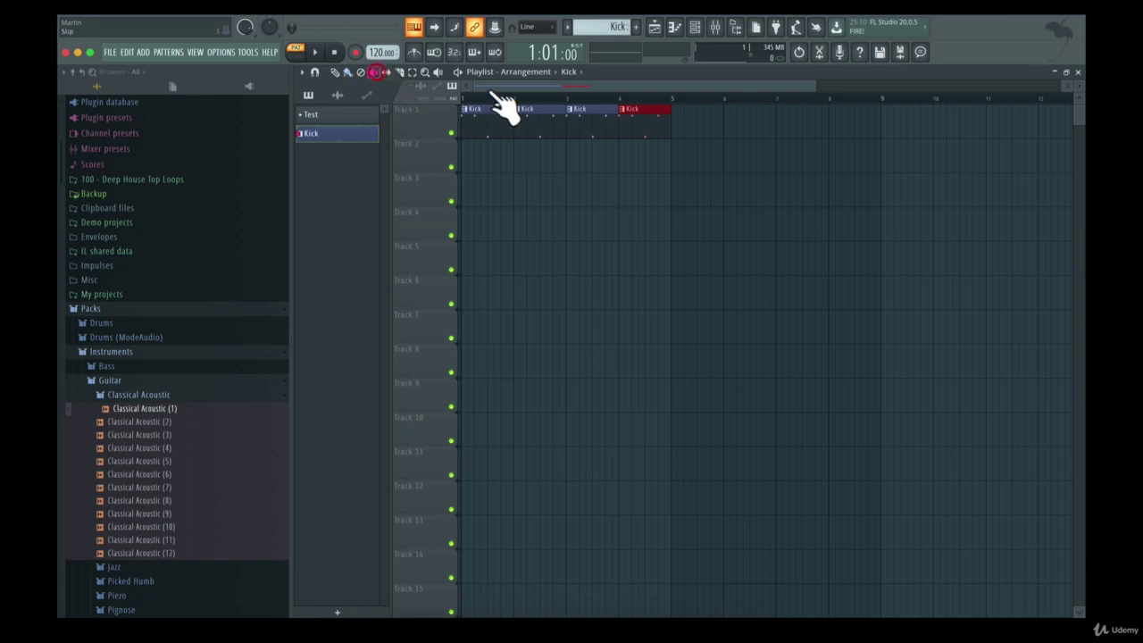
left_click(647, 124)
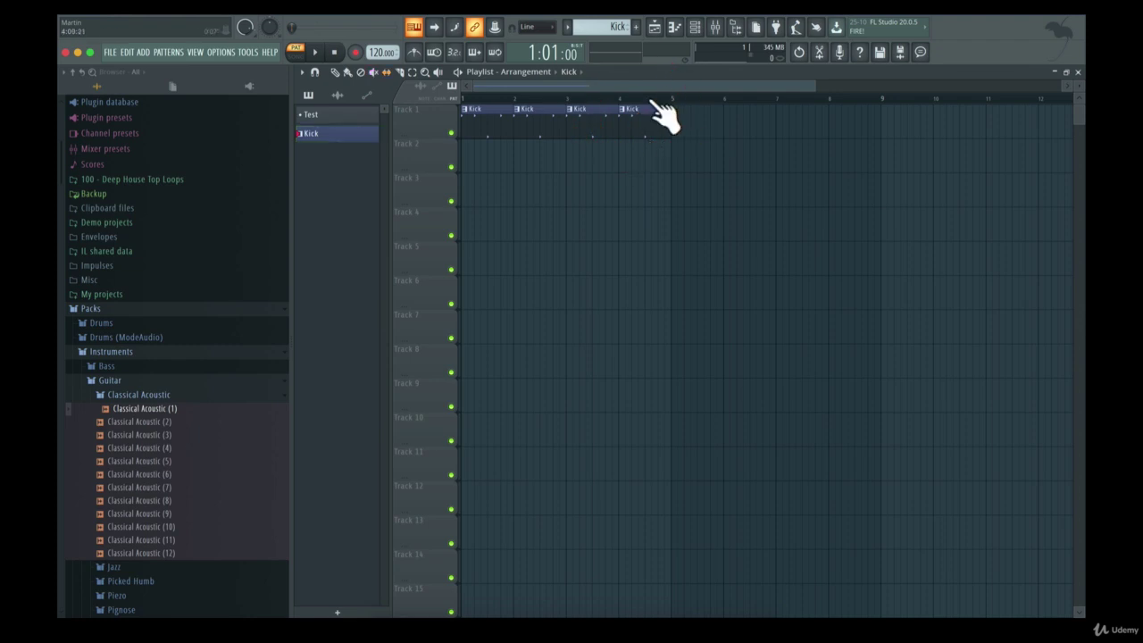
Move the bar 4 Kick clip down to Track 5 and place extra Kick clips on Tracks 5 to 9
left_click(632, 134)
mouse_move(641, 140)
left_mouse_down()
mouse_move(523, 204)
mouse_move(544, 280)
mouse_move(503, 180)
mouse_move(581, 256)
mouse_move(615, 261)
left_mouse_up()
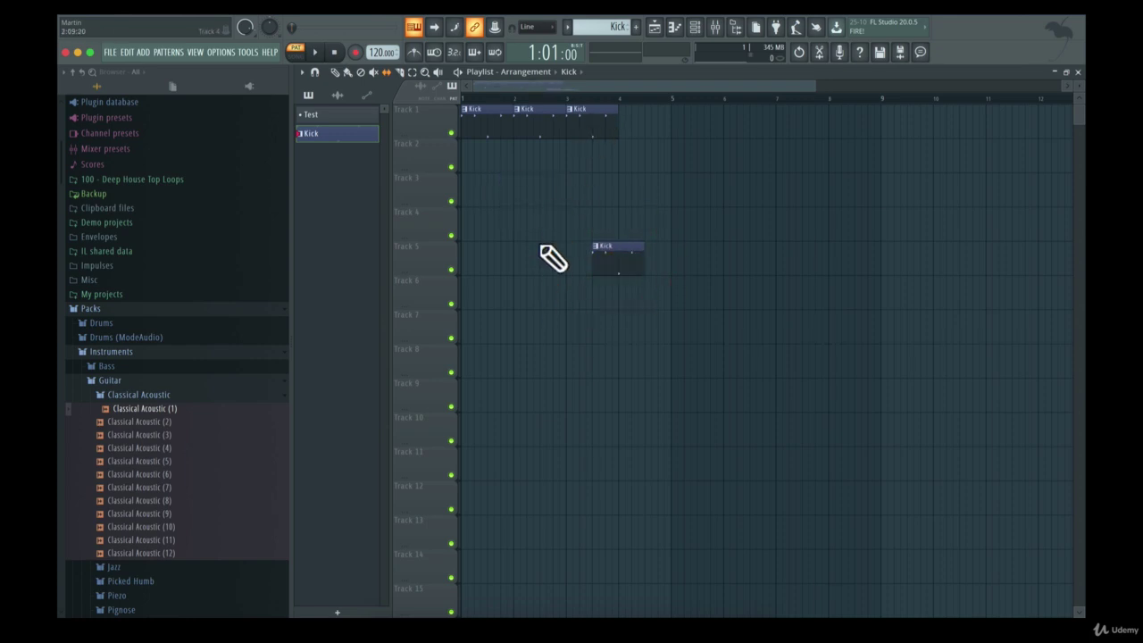
left_click(535, 250)
left_click(634, 323)
left_click(754, 391)
left_click(971, 355)
left_click(971, 287)
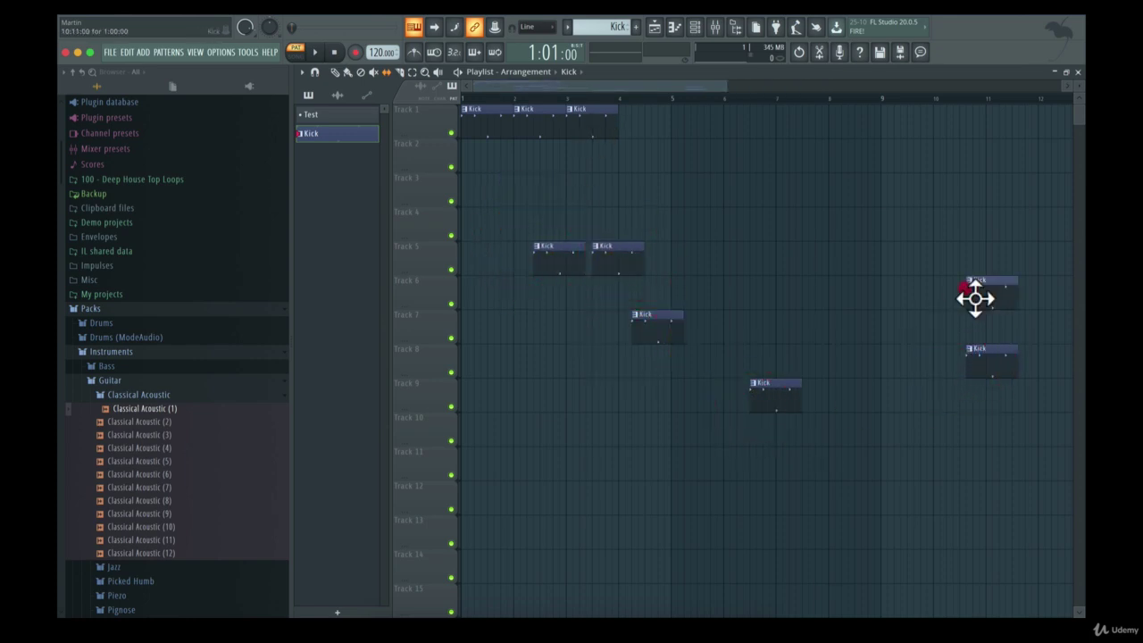
Delete all the Kick clips on Tracks 5 to 9, leaving only those on Track 1
right_click(975, 299)
right_click(993, 361)
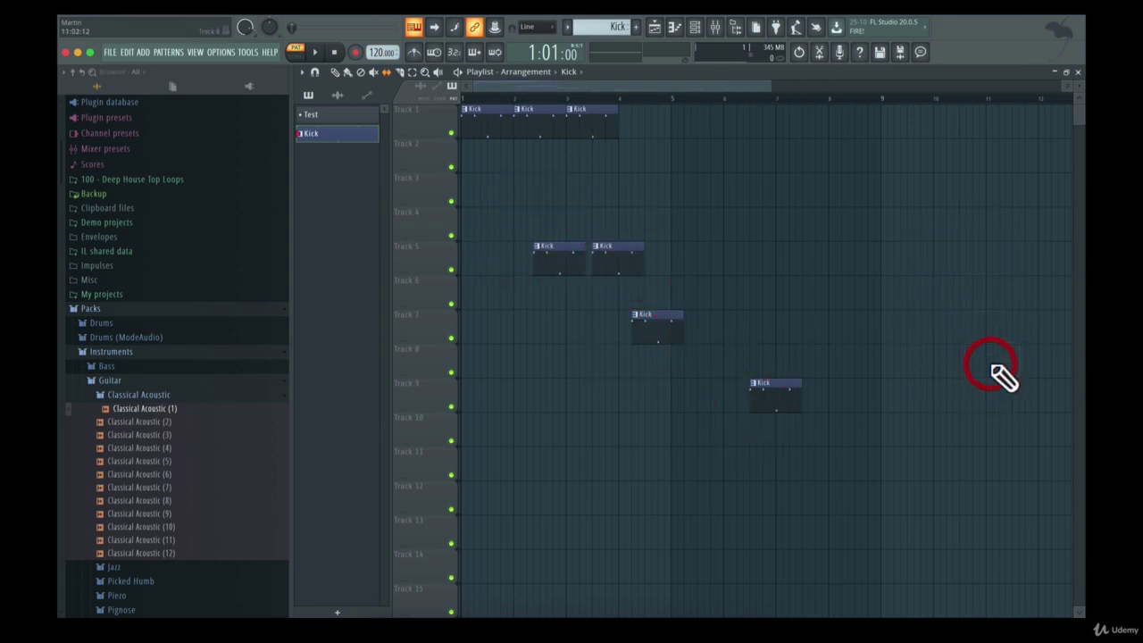
right_click(776, 393)
right_click(655, 317)
right_click(779, 393)
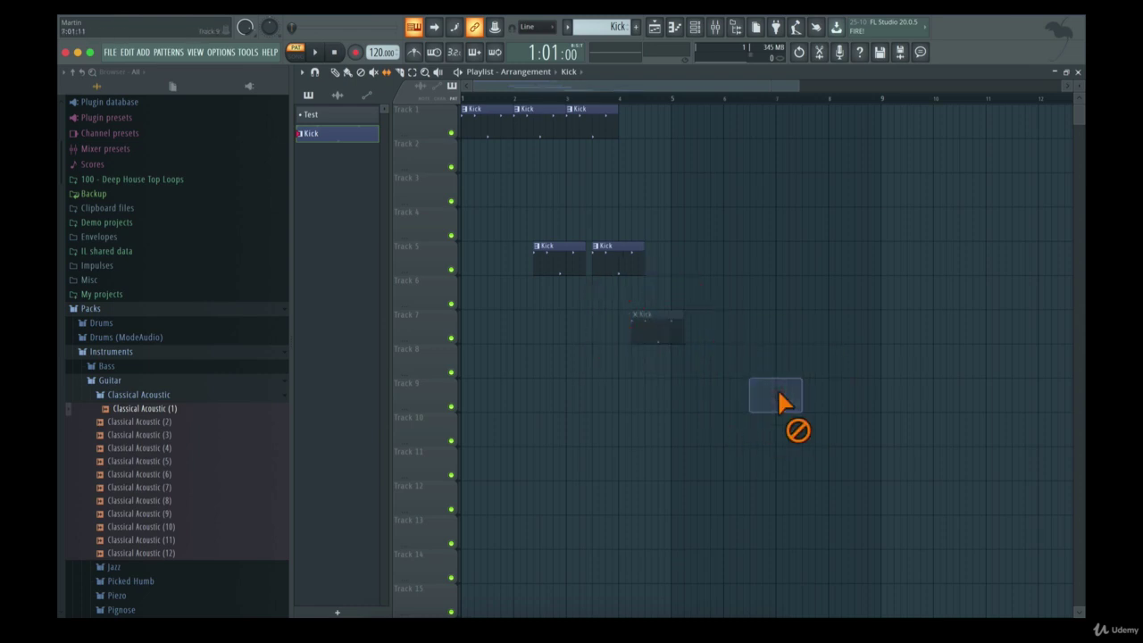
right_click(669, 332)
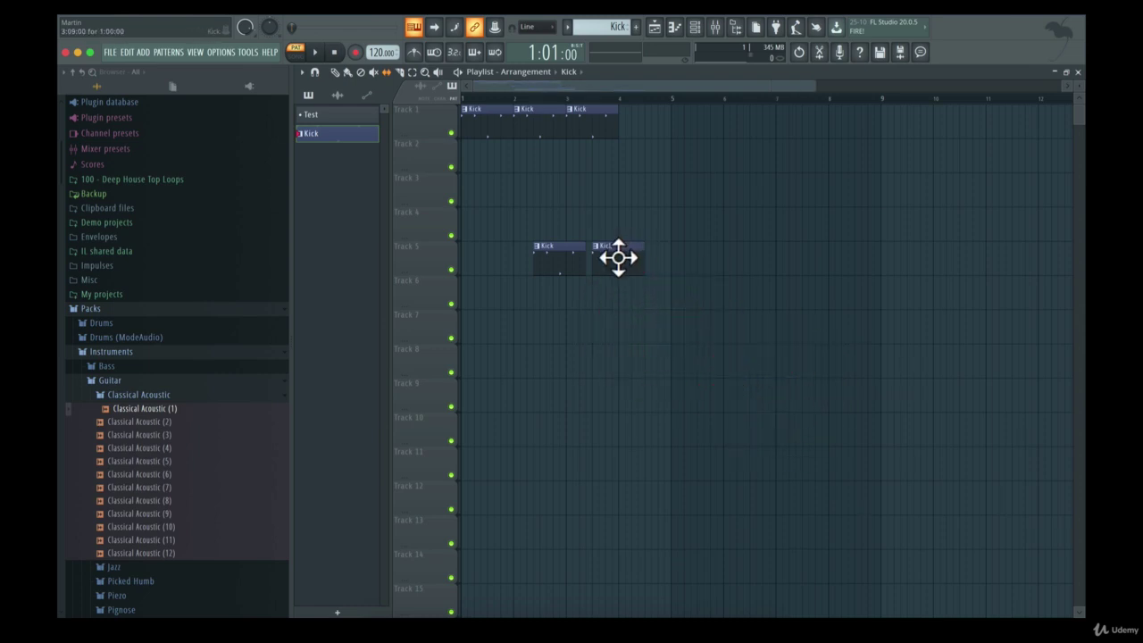
right_click(616, 256)
right_click(564, 253)
Place a Kick clip on Track 1 and align it to the start of bar 4, directly after the existing clips
left_click(623, 118)
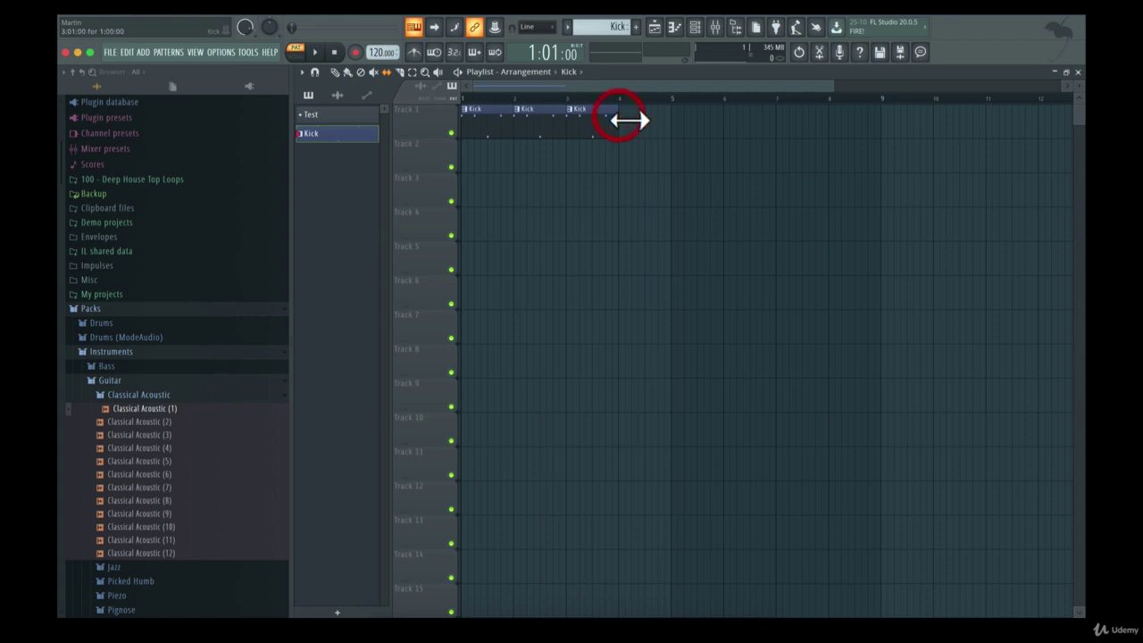
left_click(629, 110)
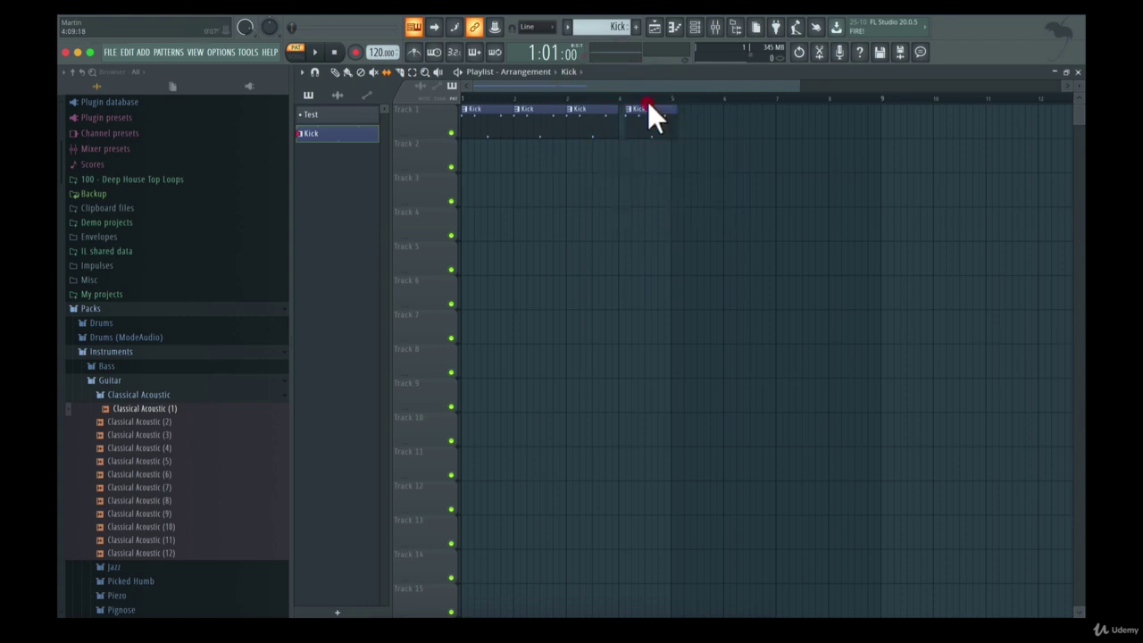
left_click(652, 100)
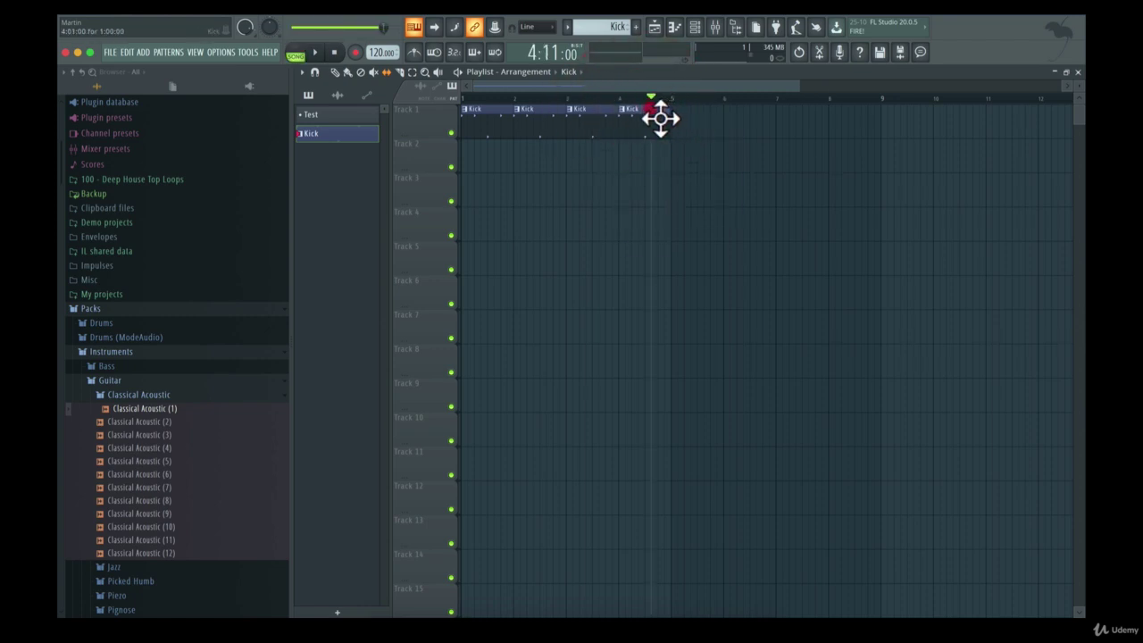
Rename playlist Track 1 as Kick and give it a blue color
left_click(421, 114)
left_click(413, 110)
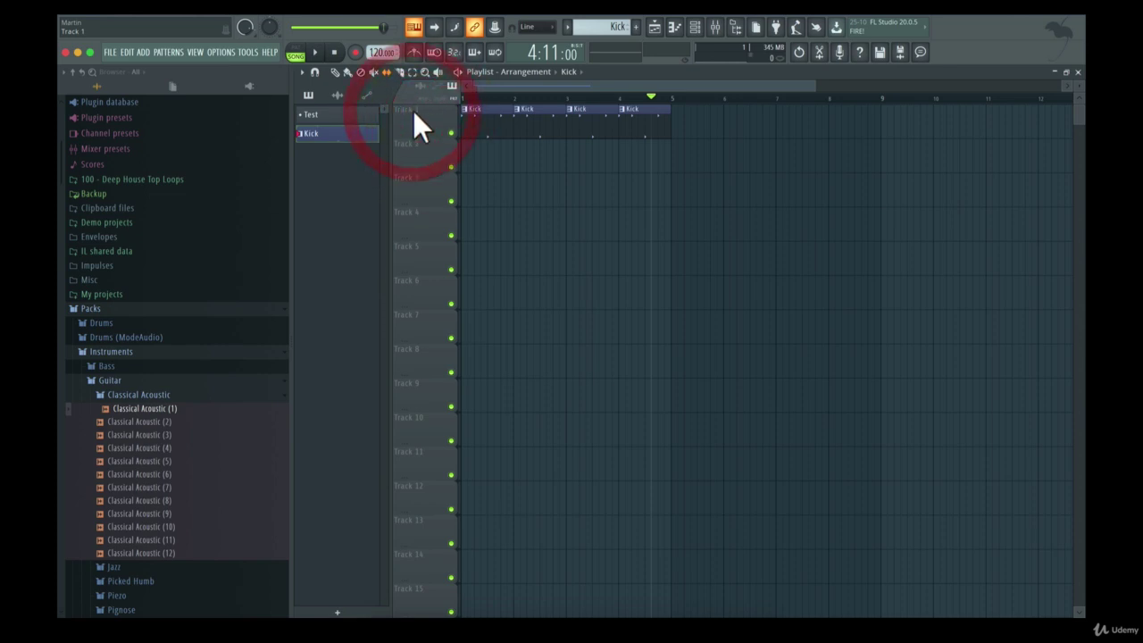
right_click(404, 108)
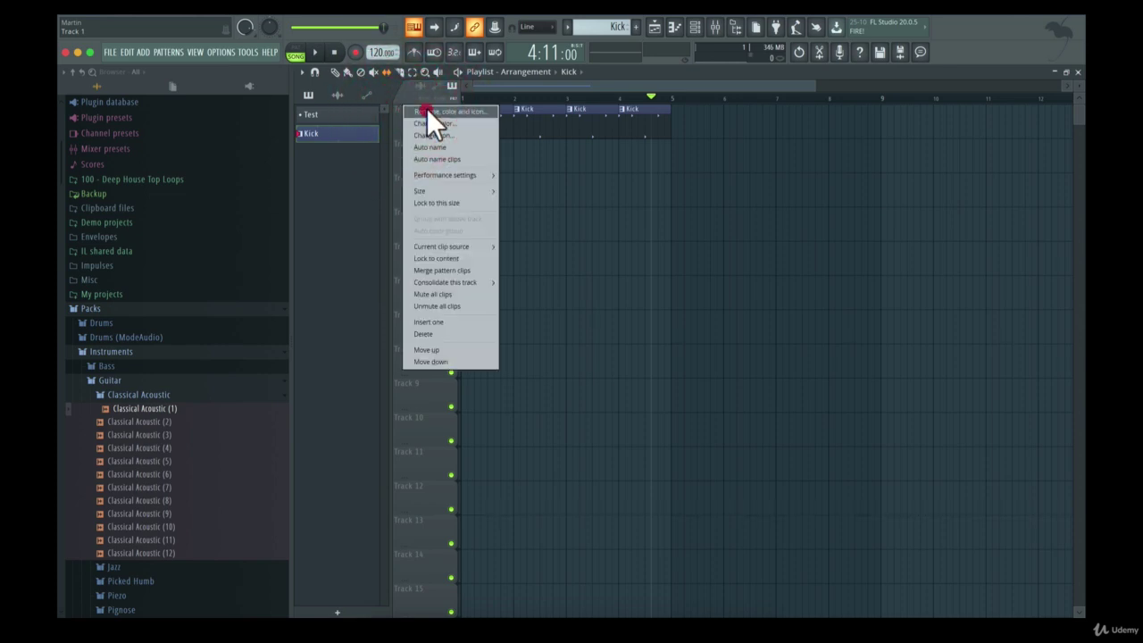
left_click(427, 112)
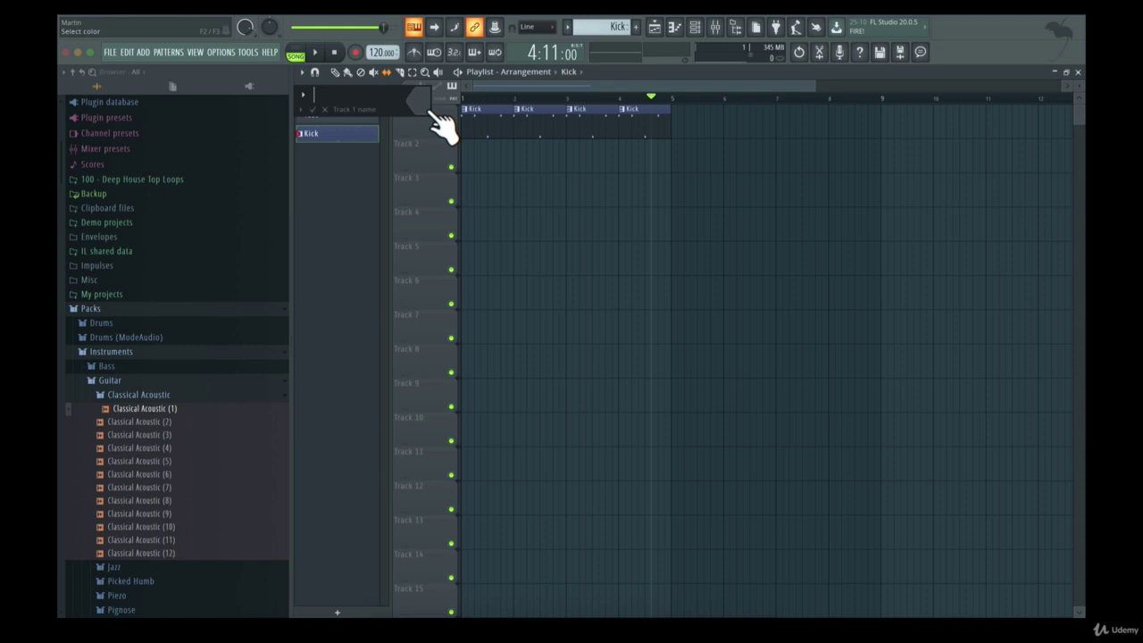
type("Kick")
left_click(422, 106)
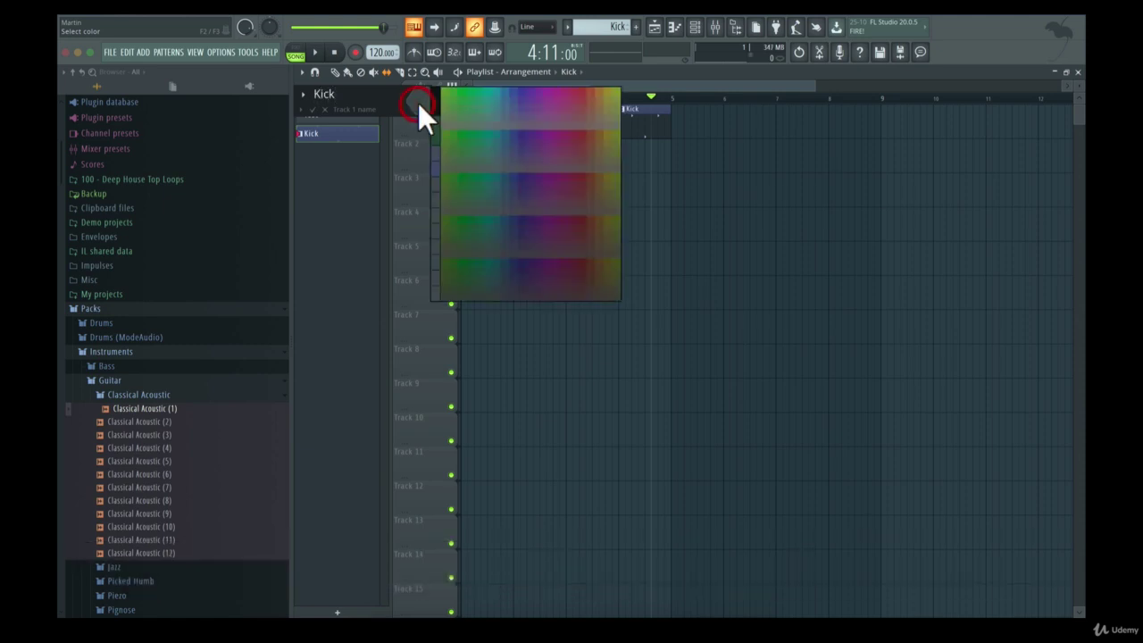
left_click(434, 167)
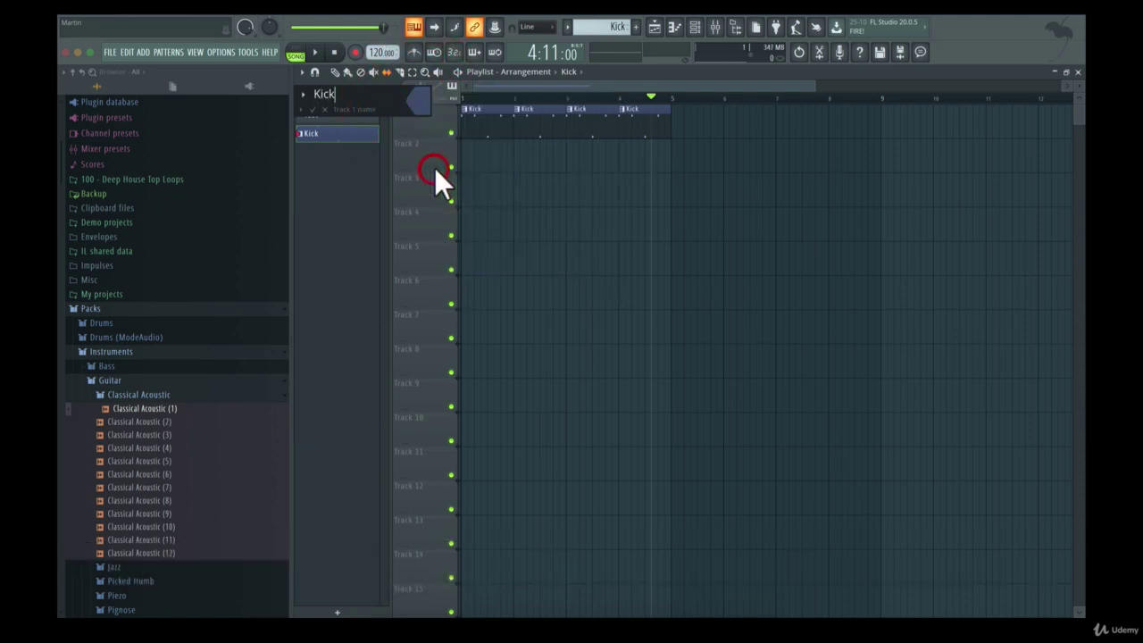
left_click(313, 109)
left_click(509, 181)
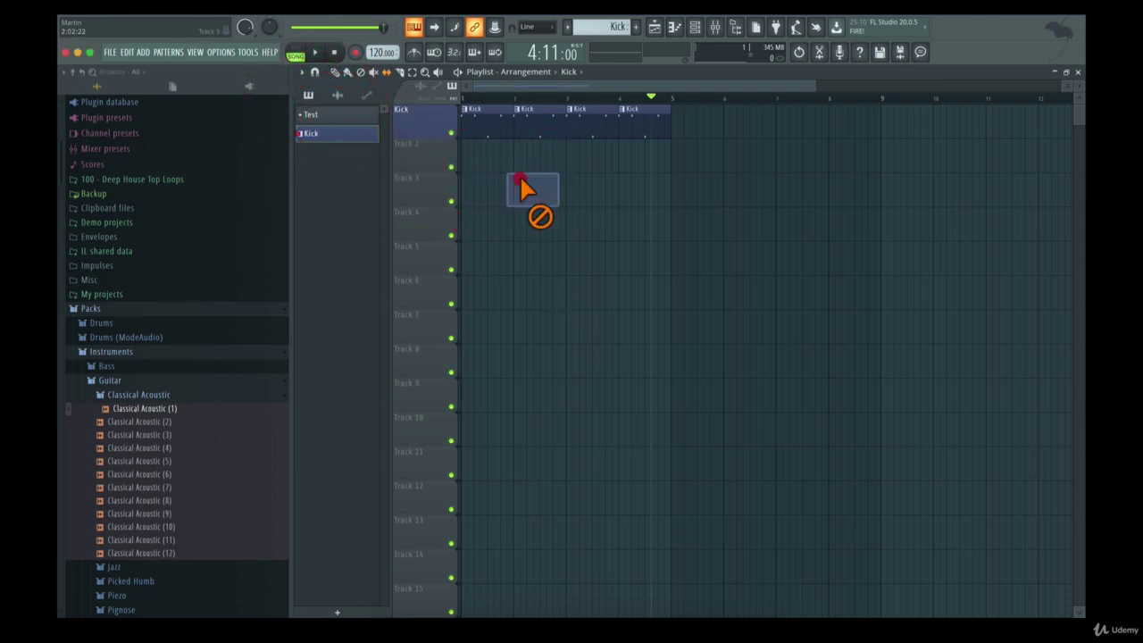